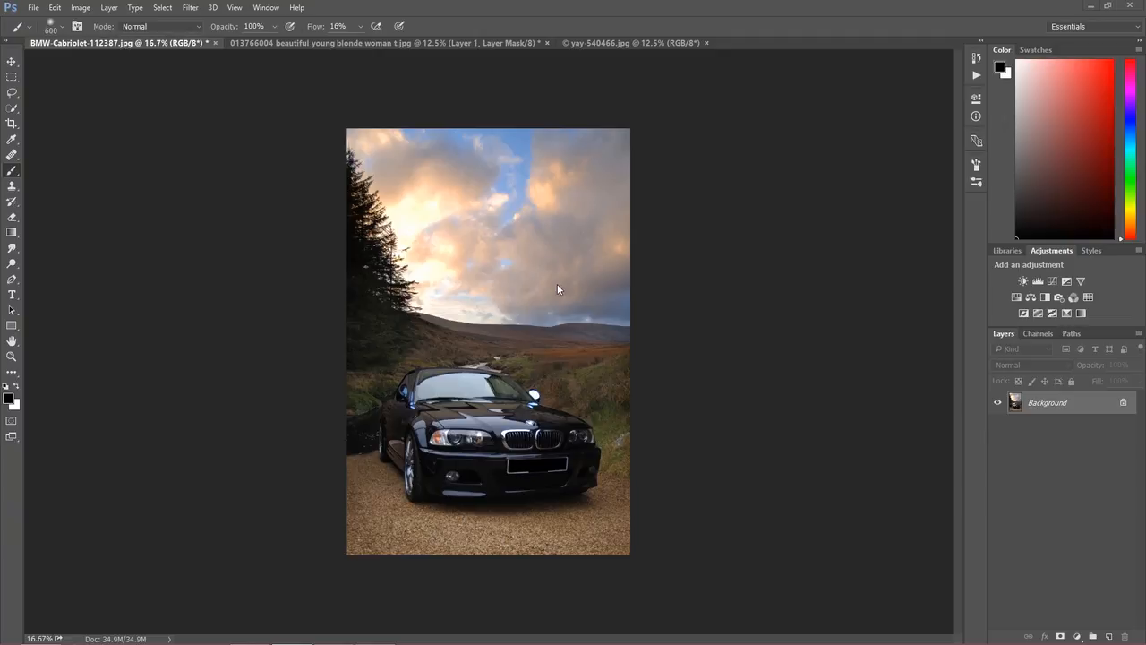
Step: View the two open portrait documents and return to BMW-Cabriolet-112387.jpg
{"action": "left_click", "coordinate": [589, 43]}
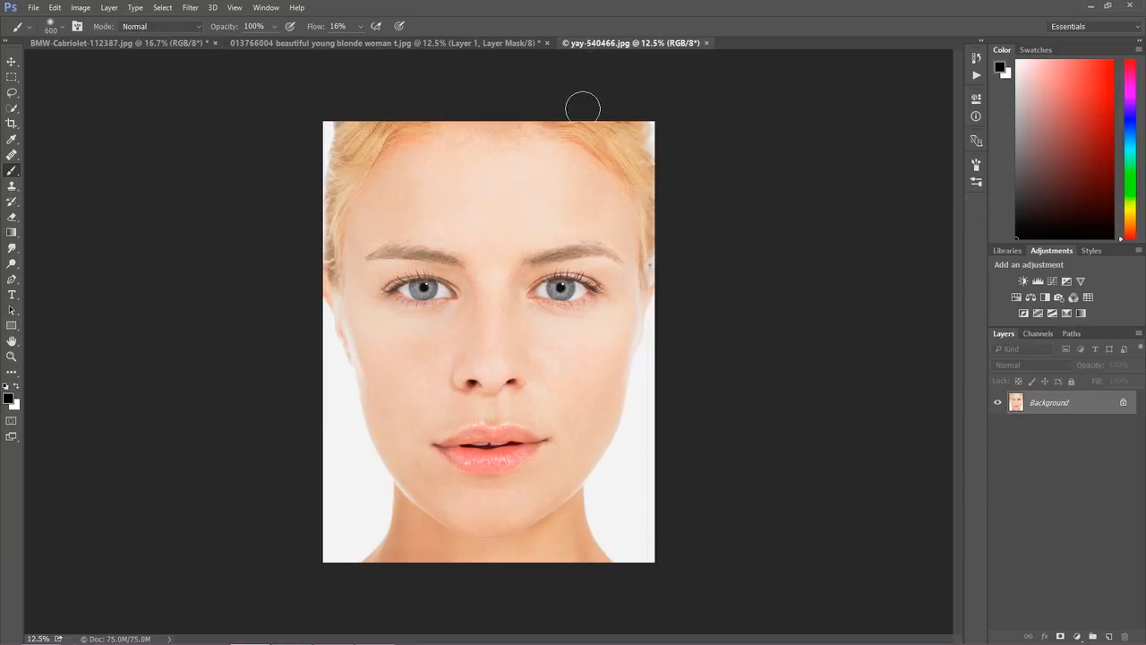
{"action": "left_click", "coordinate": [389, 43]}
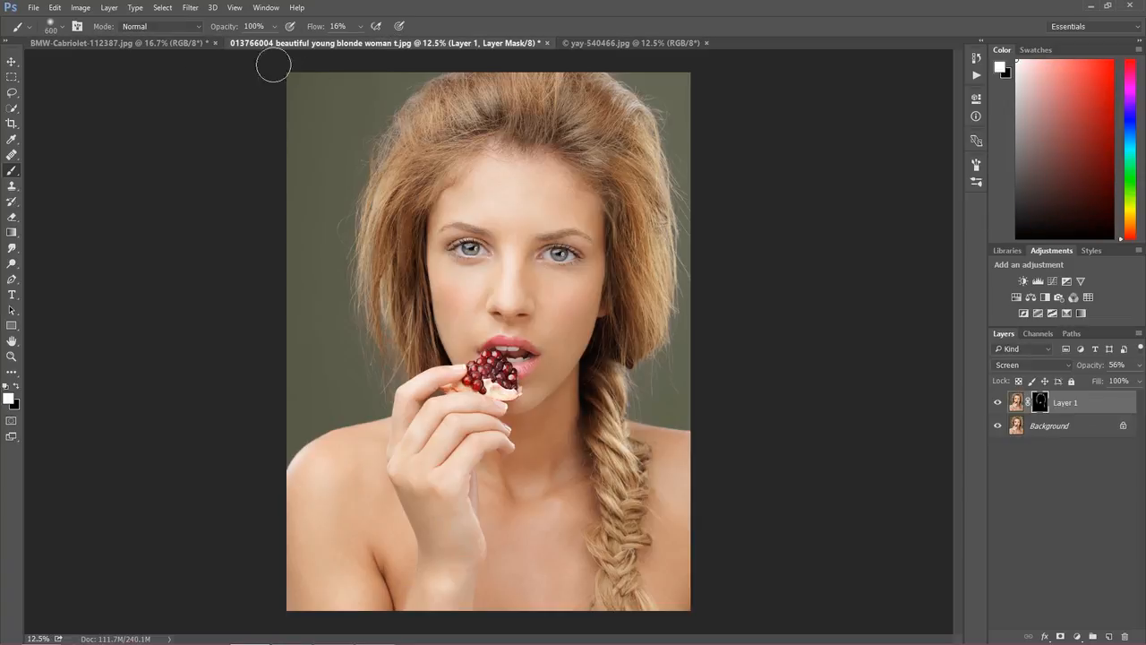
{"action": "left_click", "coordinate": [168, 42]}
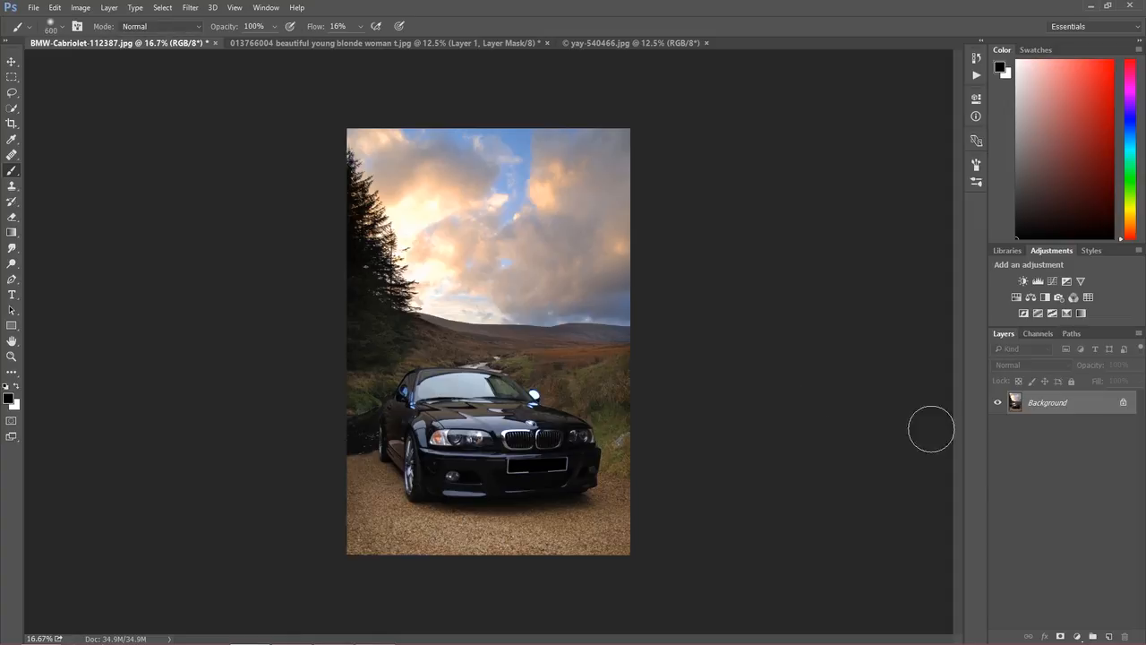
Step: Add a Solid Color fill layer in white (ffffff) above the car photo's background
{"action": "left_click", "coordinate": [1076, 637]}
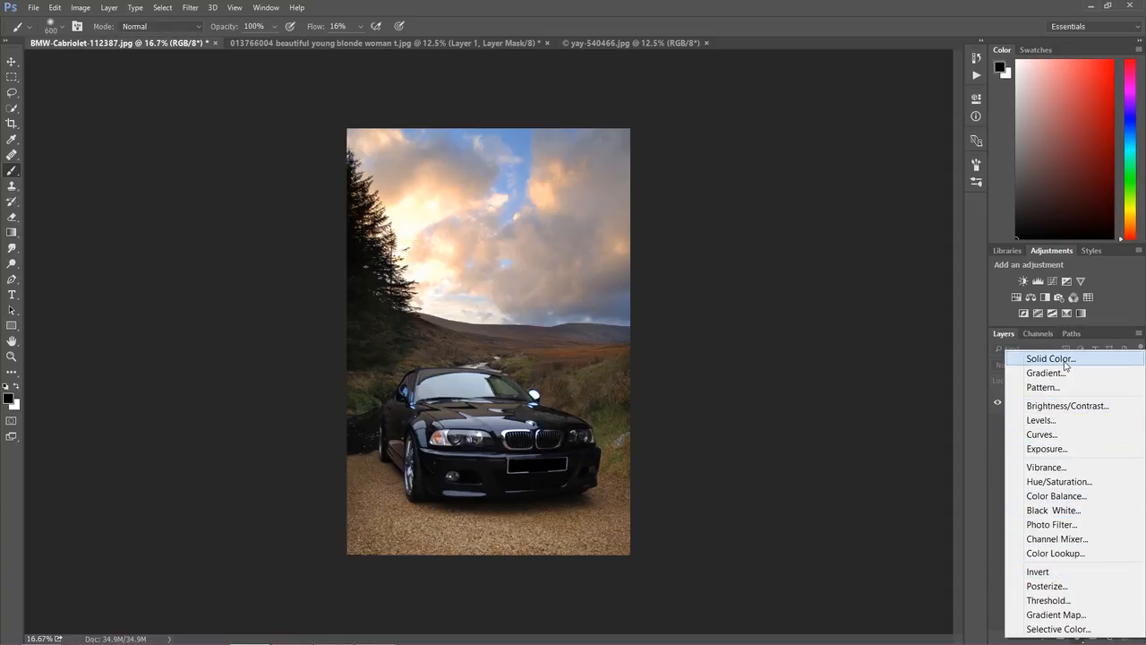
{"action": "left_click", "coordinate": [1051, 358]}
{"action": "type", "text": "ffffff"}
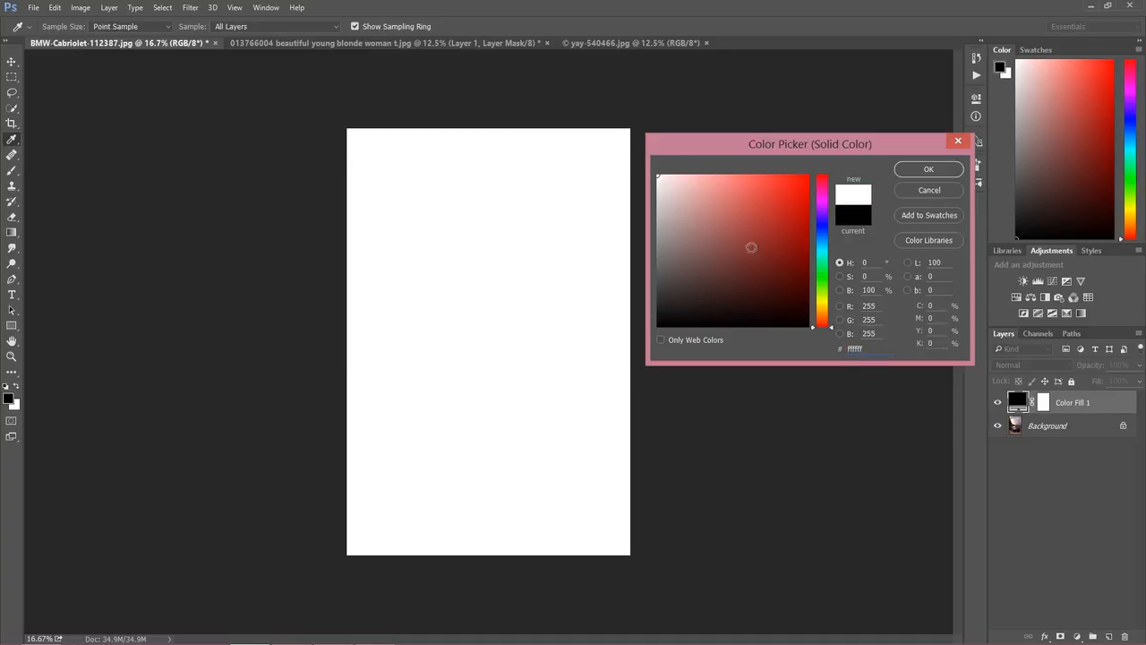
{"action": "left_click", "coordinate": [925, 169]}
{"action": "key", "text": "b"}
{"action": "key", "text": "space"}
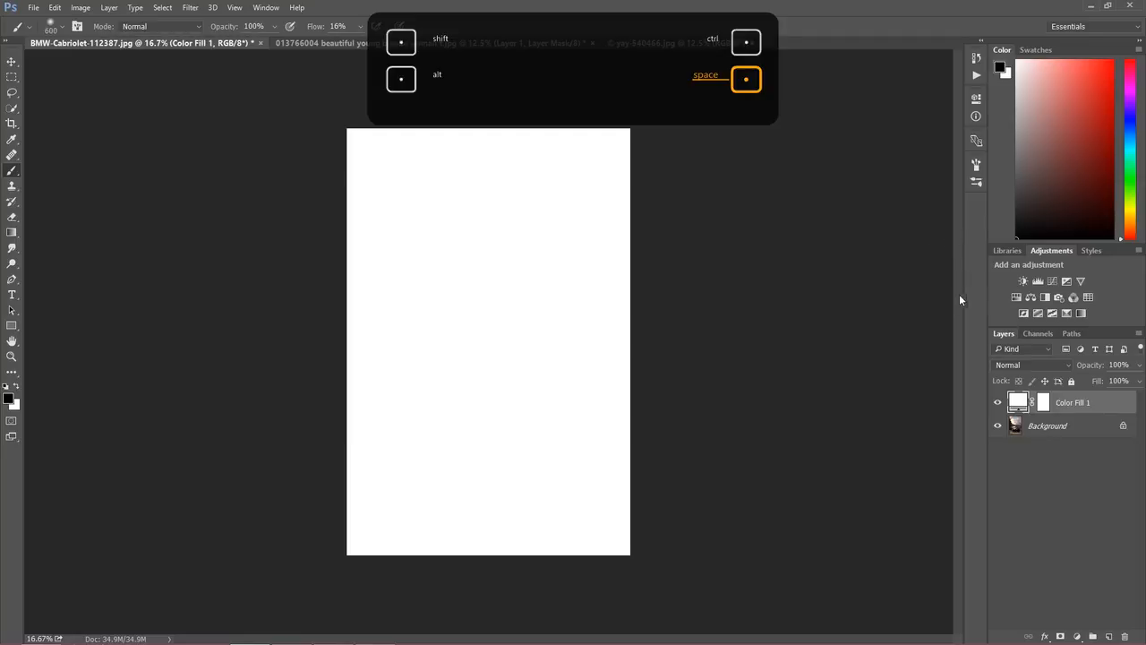
Step: Set the white fill layer's blend mode to Soft Light and compare the photo with the layer hidden and shown
{"action": "left_click", "coordinate": [1025, 364]}
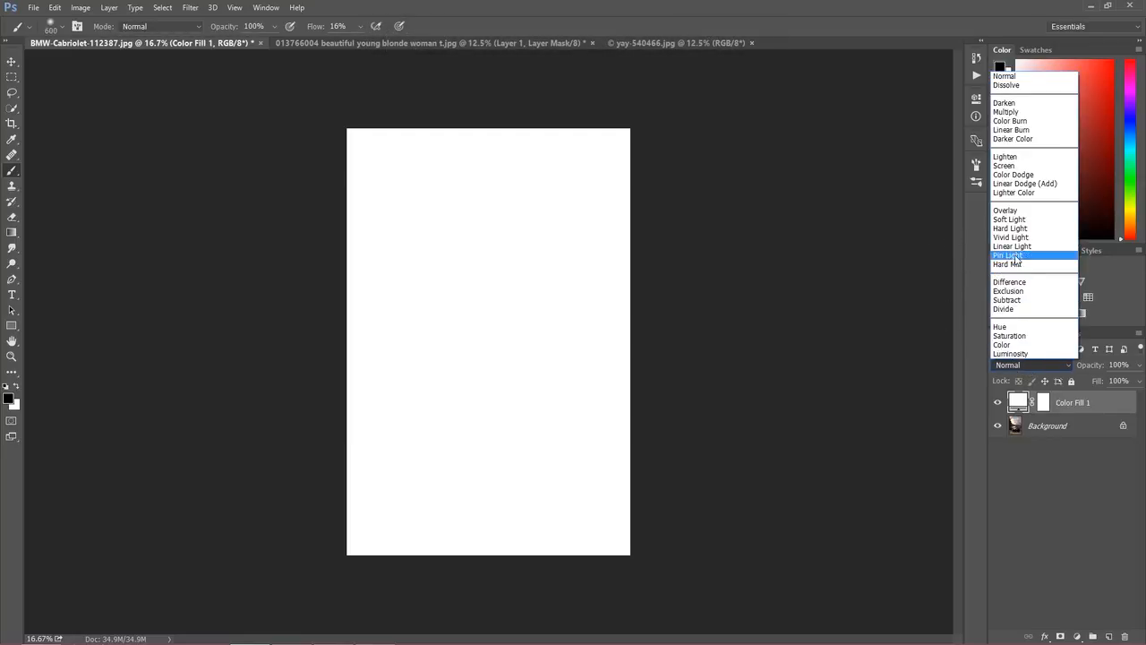
{"action": "left_click", "coordinate": [1009, 221]}
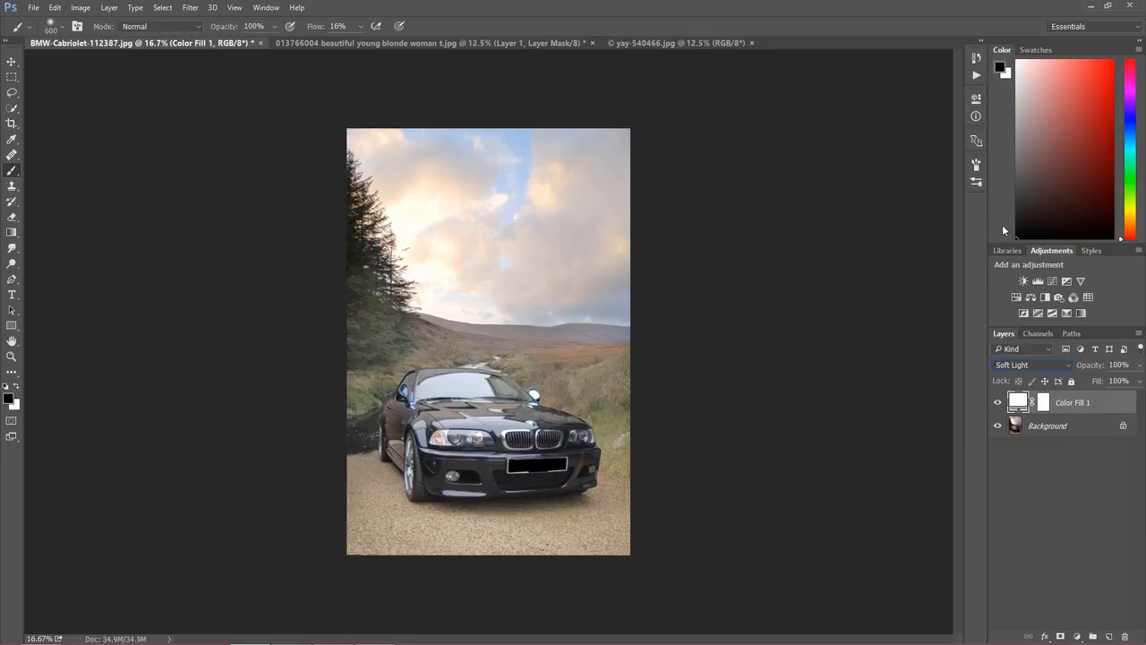
{"action": "left_click", "coordinate": [999, 405]}
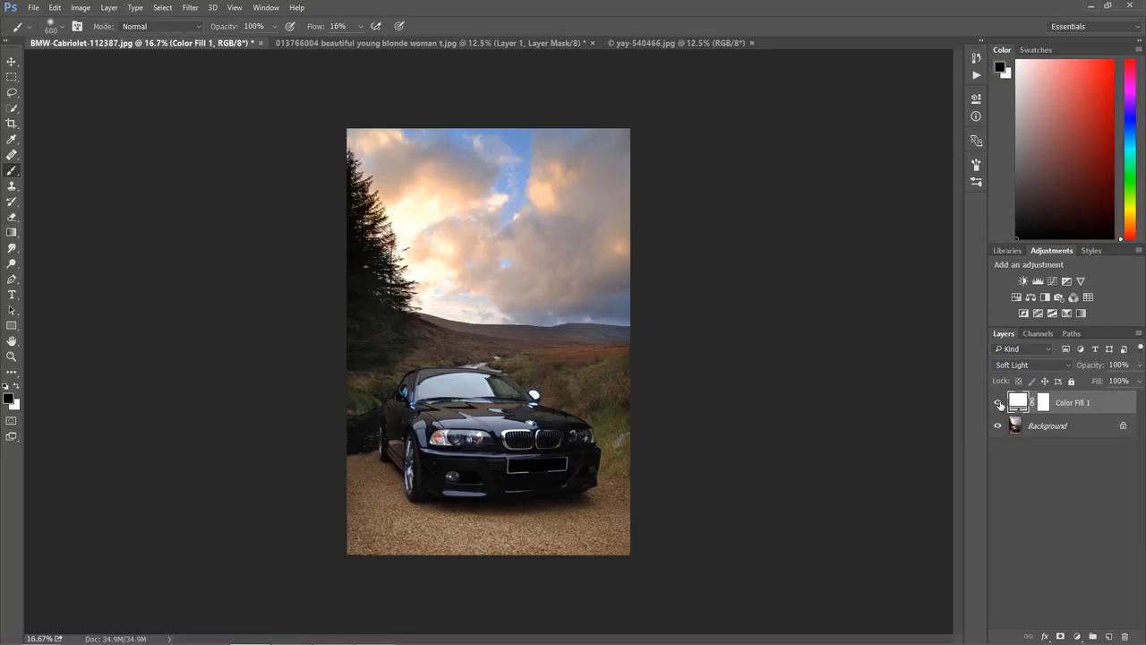
{"action": "left_click", "coordinate": [999, 405]}
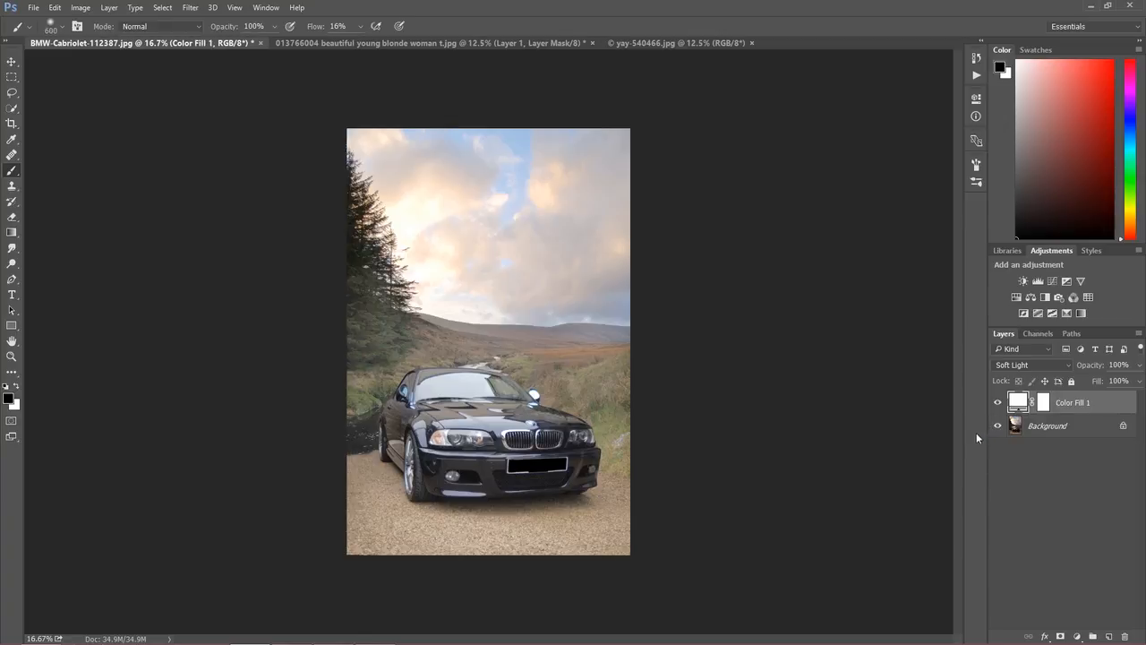
Step: Try the Overlay, Screen and Multiply blend modes on the white fill layer and return it to Soft Light
{"action": "left_click", "coordinate": [1004, 365]}
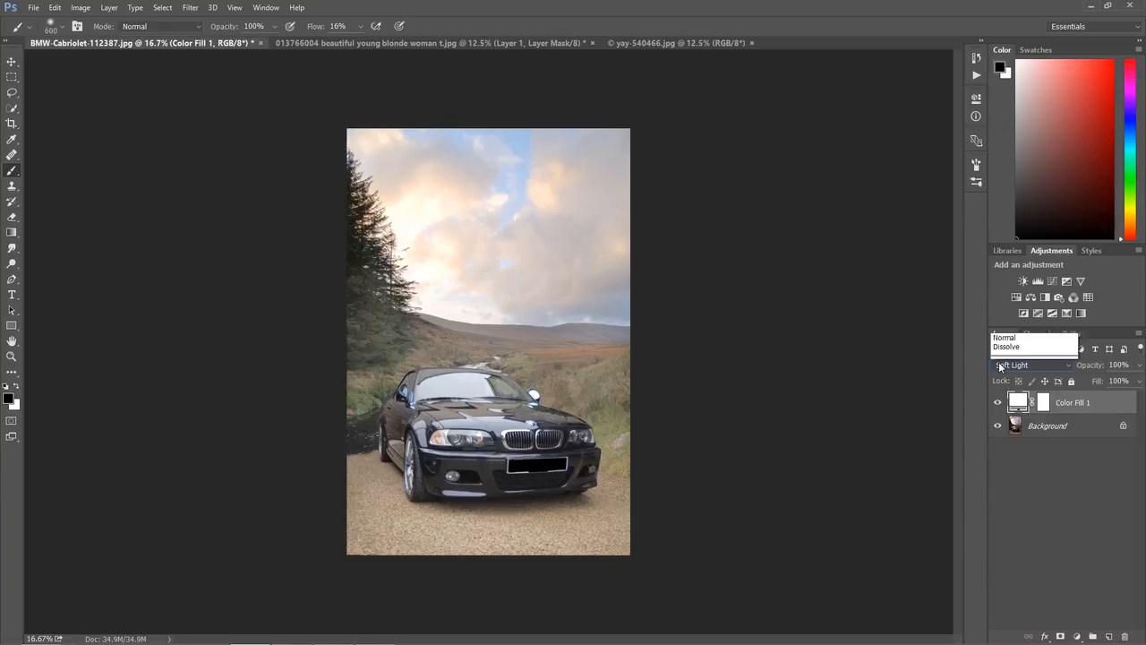
{"action": "left_click", "coordinate": [1007, 210]}
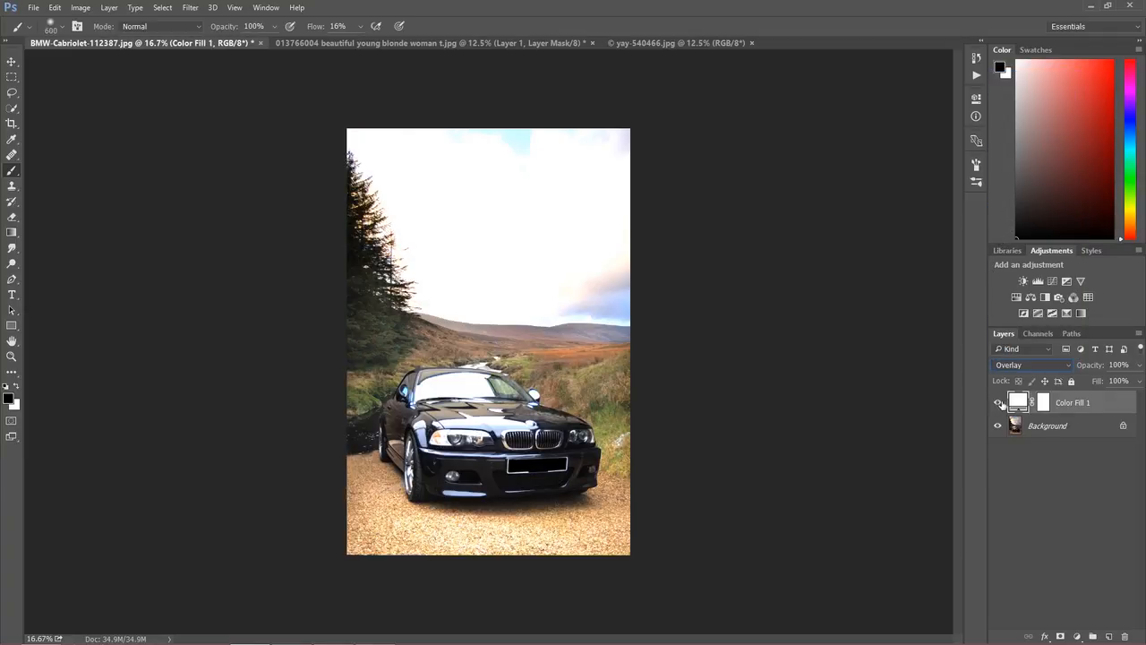
{"action": "left_click", "coordinate": [1010, 366]}
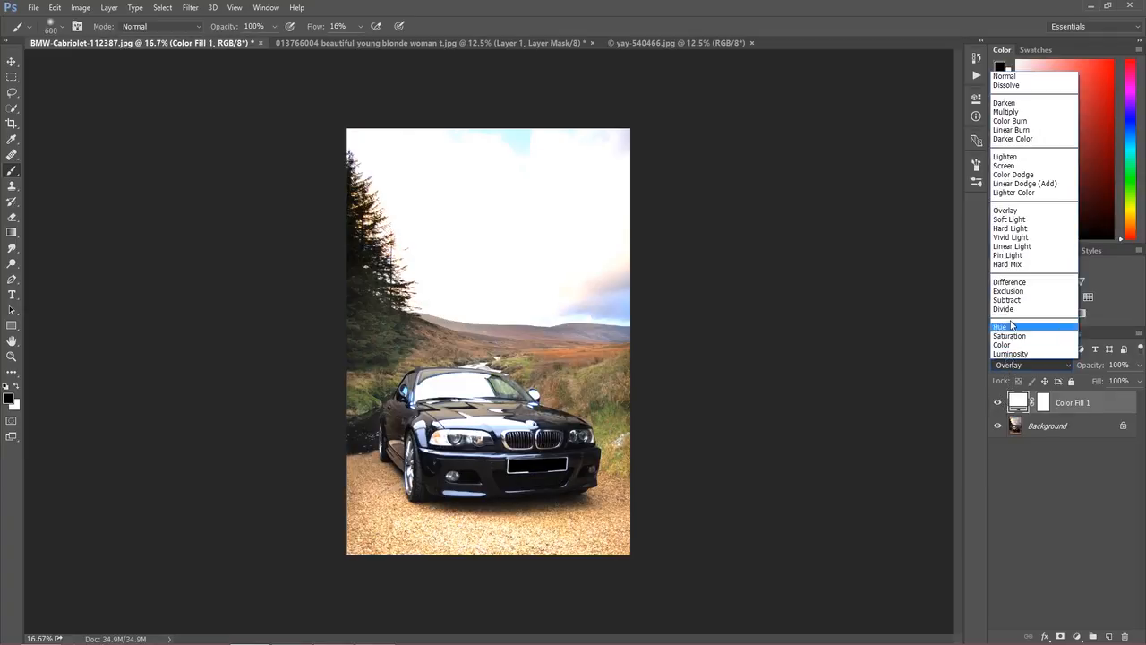
{"action": "left_click", "coordinate": [1014, 164]}
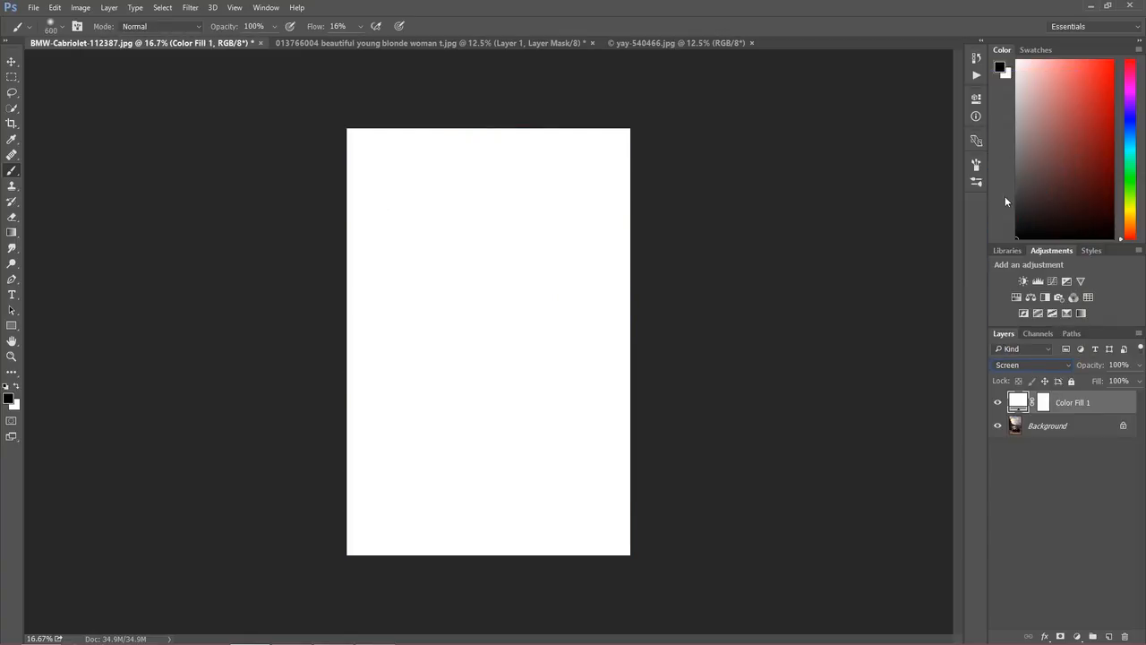
{"action": "left_click", "coordinate": [1018, 367]}
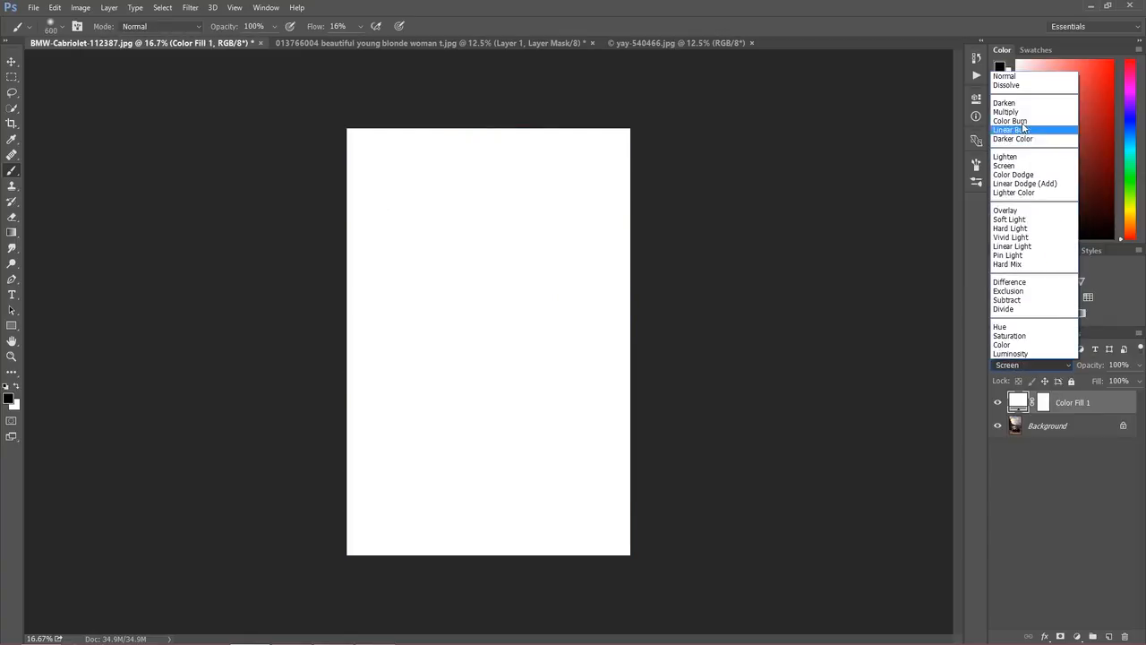
{"action": "left_click", "coordinate": [1011, 113]}
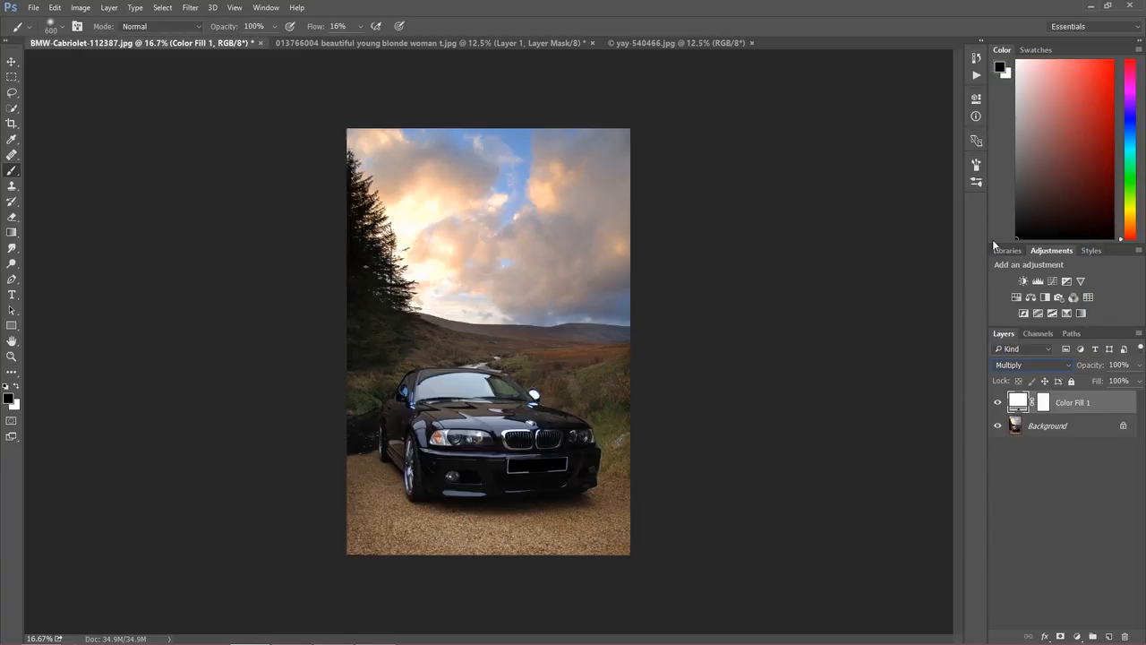
{"action": "left_click", "coordinate": [1015, 365]}
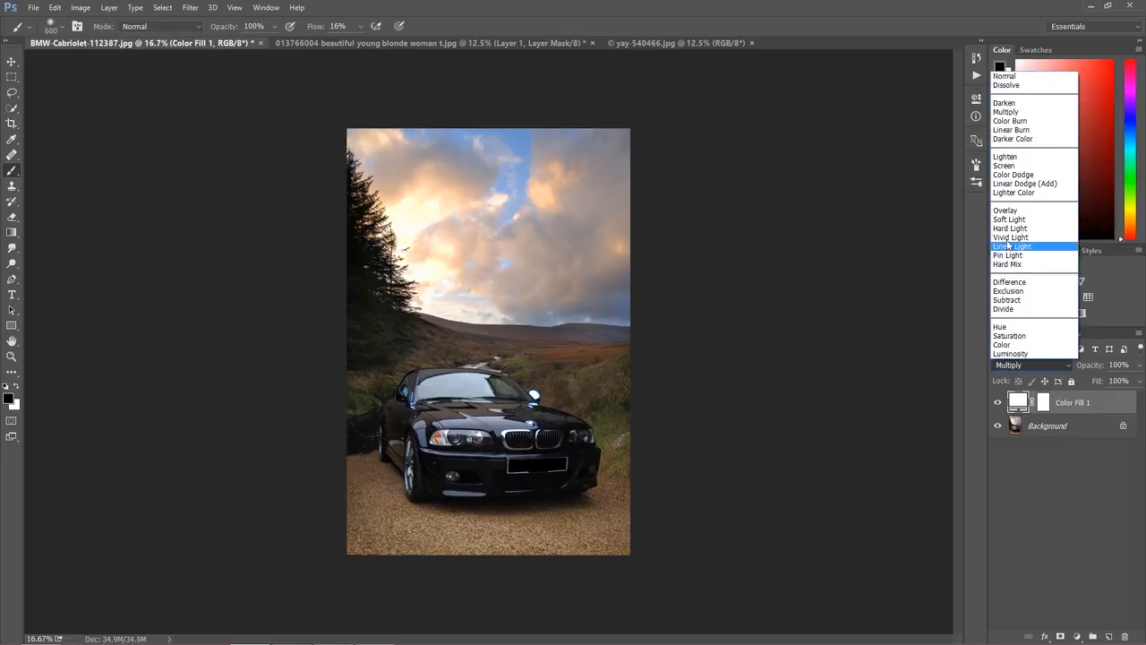
{"action": "left_click", "coordinate": [1005, 223]}
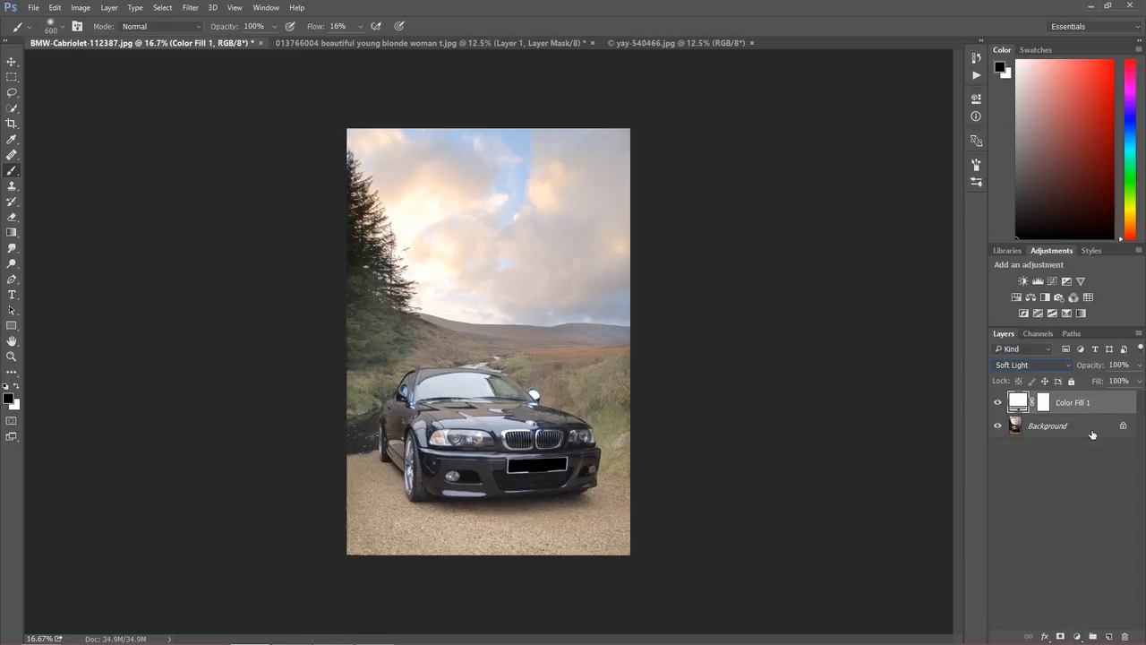
Step: Select the fill layer's mask, invert it to black and invert it back to white
{"action": "left_click", "coordinate": [1044, 404]}
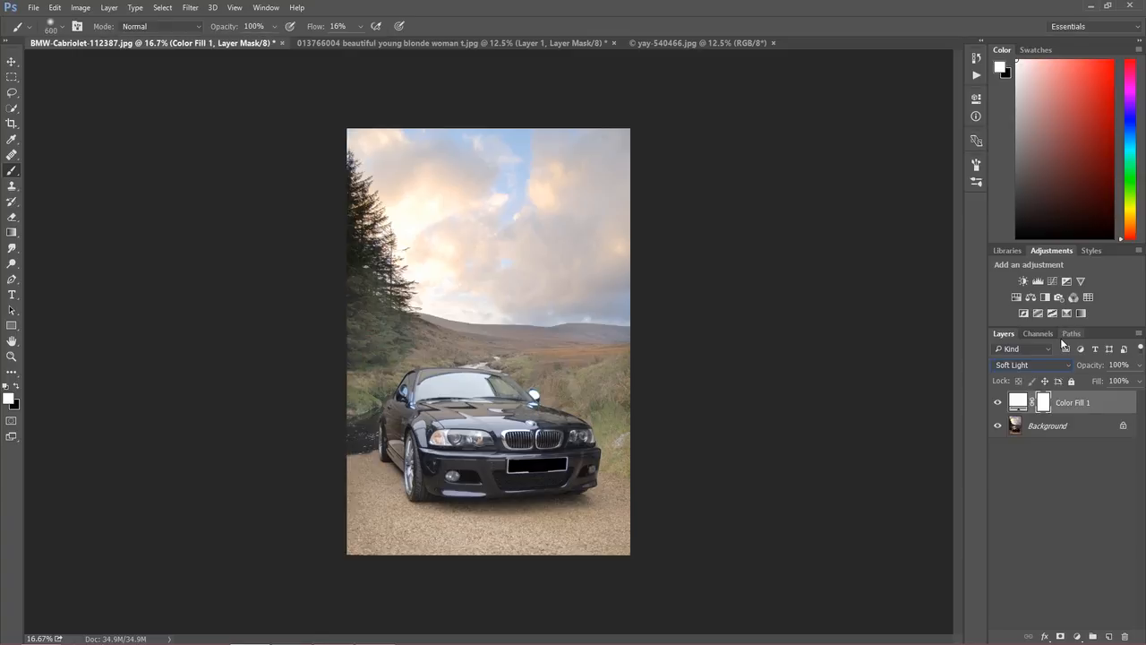
{"action": "key", "text": "ctrl+i"}
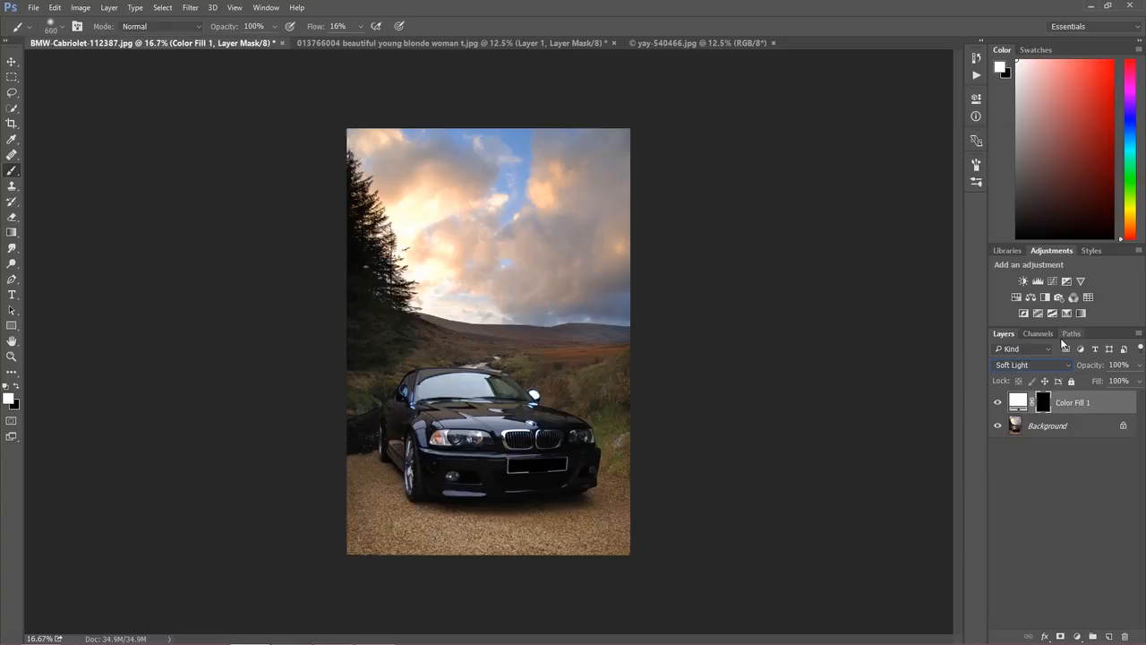
{"action": "key", "text": "ctrl+i"}
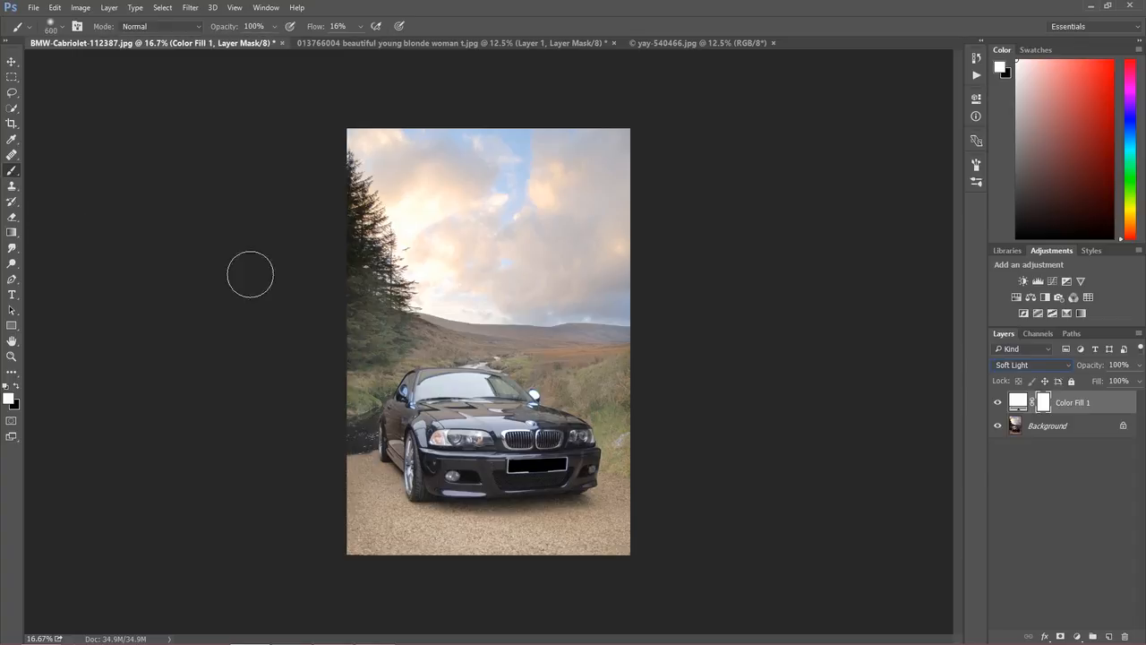
Step: Paint black over the sky and down to the car on the fill layer's mask with the brush enlarged to 900
{"action": "left_click", "coordinate": [8, 399]}
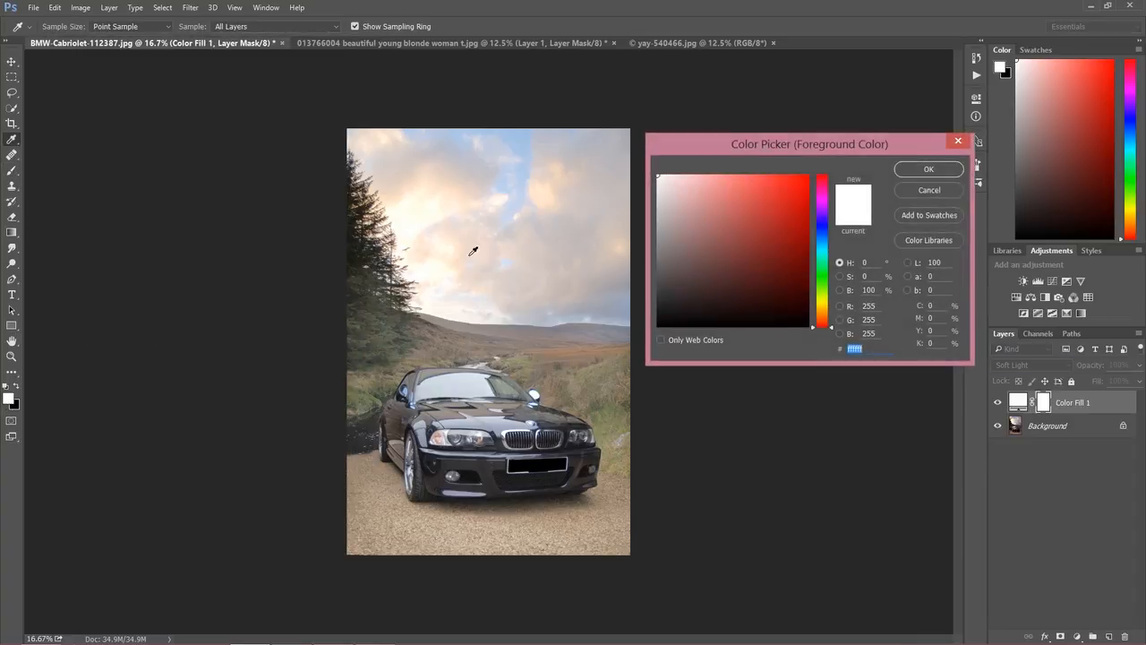
{"action": "left_click", "coordinate": [915, 170]}
{"action": "key", "text": "x"}
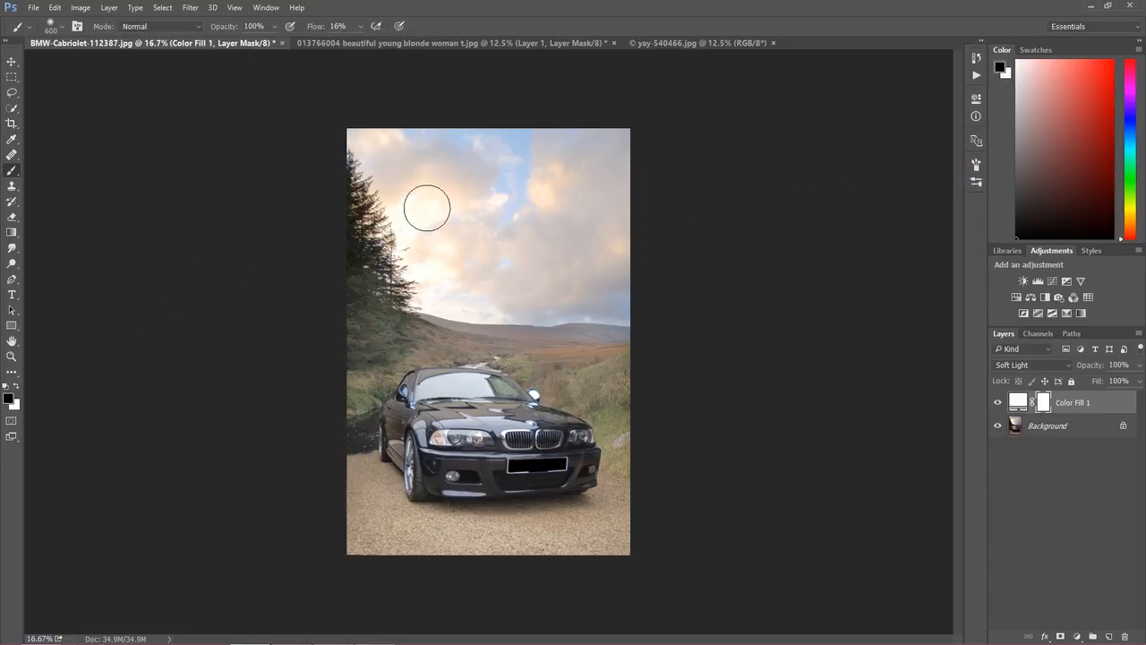
{"action": "key", "text": "bracketright"}
{"action": "key", "text": "bracketright"}
{"action": "key", "text": "bracketright"}
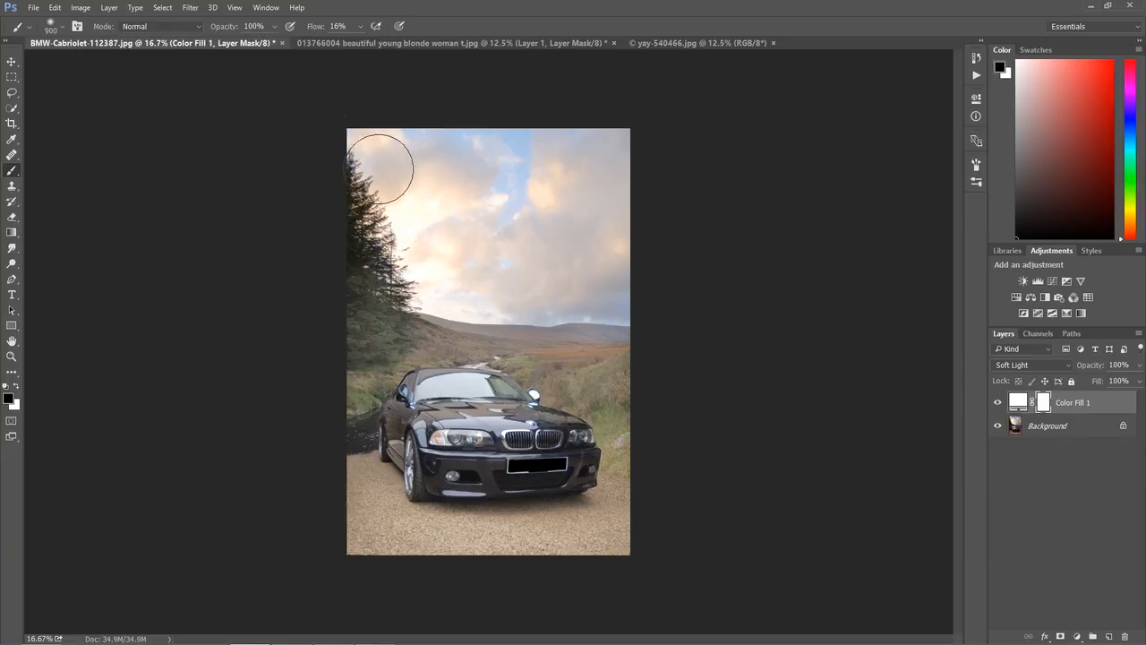
{"action": "mouse_move", "coordinate": [380, 167]}
{"action": "left_mouse_down"}
{"action": "mouse_move", "coordinate": [393, 198]}
{"action": "mouse_move", "coordinate": [401, 186]}
{"action": "mouse_move", "coordinate": [442, 206]}
{"action": "mouse_move", "coordinate": [425, 252]}
{"action": "mouse_move", "coordinate": [460, 274]}
{"action": "mouse_move", "coordinate": [403, 243]}
{"action": "mouse_move", "coordinate": [467, 298]}
{"action": "mouse_move", "coordinate": [416, 274]}
{"action": "mouse_move", "coordinate": [501, 323]}
{"action": "mouse_move", "coordinate": [480, 312]}
{"action": "mouse_move", "coordinate": [609, 312]}
{"action": "mouse_move", "coordinate": [582, 312]}
{"action": "left_mouse_up"}
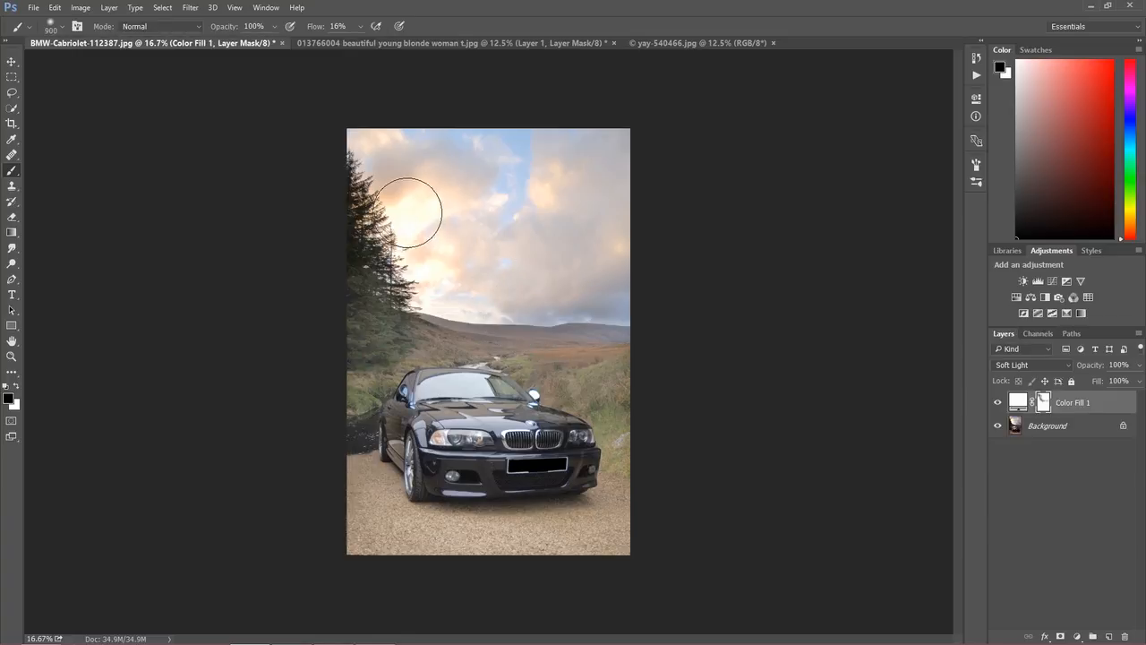
{"action": "mouse_move", "coordinate": [408, 212]}
{"action": "left_mouse_down"}
{"action": "mouse_move", "coordinate": [466, 297]}
{"action": "mouse_move", "coordinate": [515, 324]}
{"action": "mouse_move", "coordinate": [367, 237]}
{"action": "mouse_move", "coordinate": [350, 419]}
{"action": "mouse_move", "coordinate": [368, 459]}
{"action": "mouse_move", "coordinate": [561, 481]}
{"action": "left_mouse_up"}
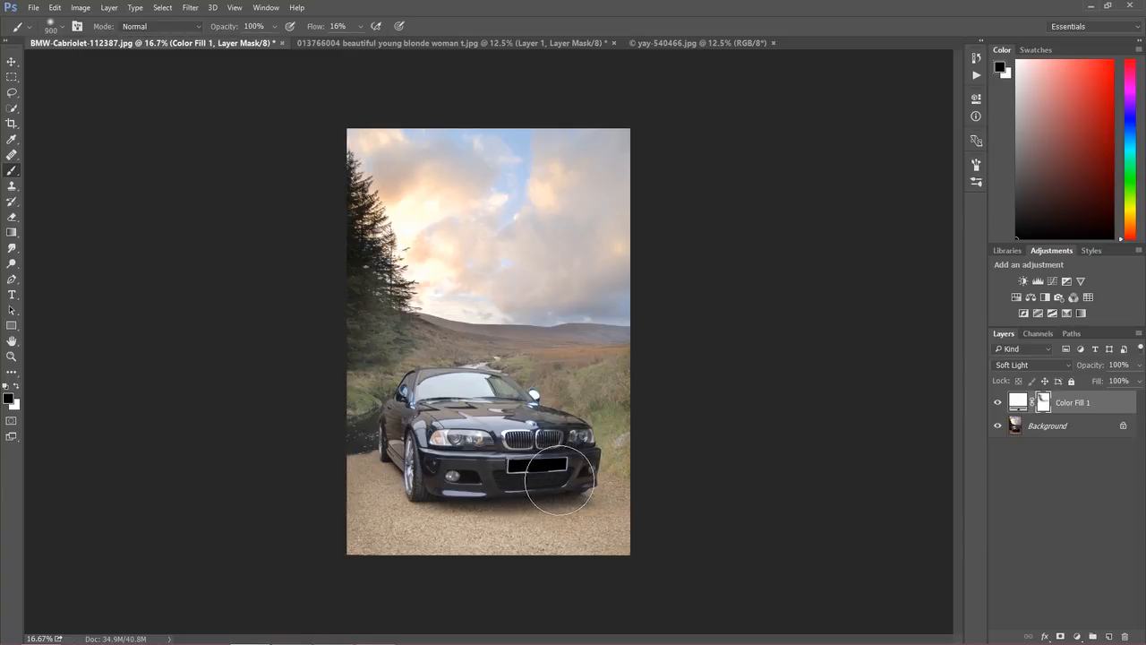
Step: Undo the black brush strokes and restore the fill layer's mask to solid black
{"action": "key", "text": "ctrl+alt+z"}
{"action": "key", "text": "ctrl+alt+z"}
{"action": "key", "text": "ctrl+alt+z"}
{"action": "key", "text": "ctrl+alt+z"}
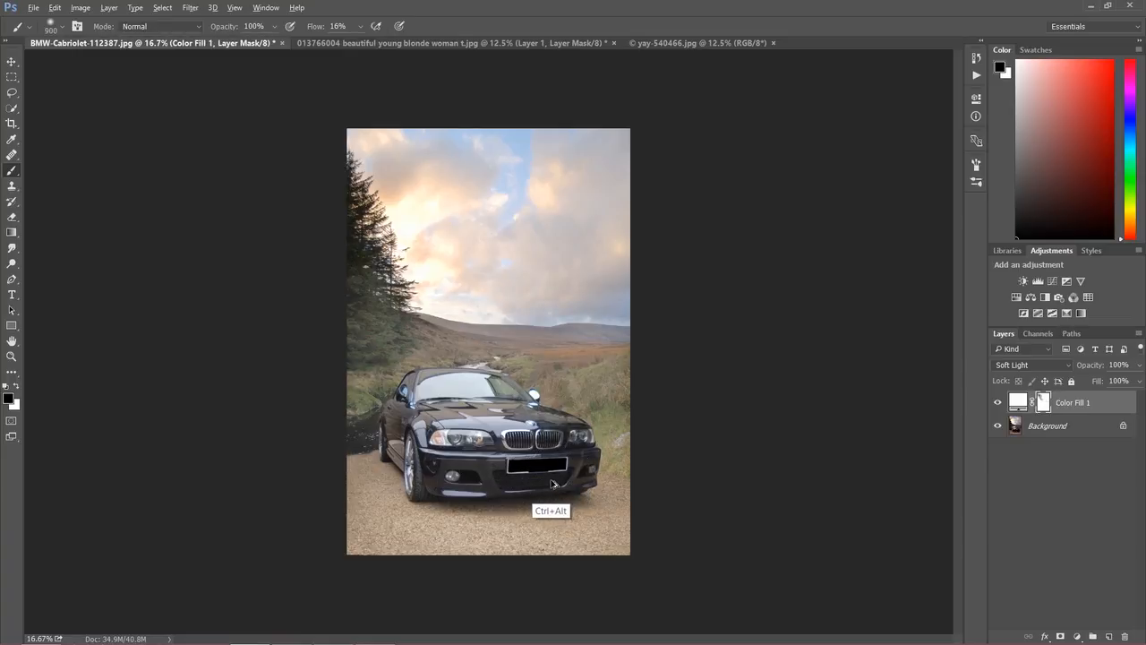
{"action": "key", "text": "ctrl+alt+z"}
{"action": "key", "text": "ctrl+alt+z"}
{"action": "key", "text": "ctrl+alt+z"}
{"action": "key", "text": "ctrl+alt+z"}
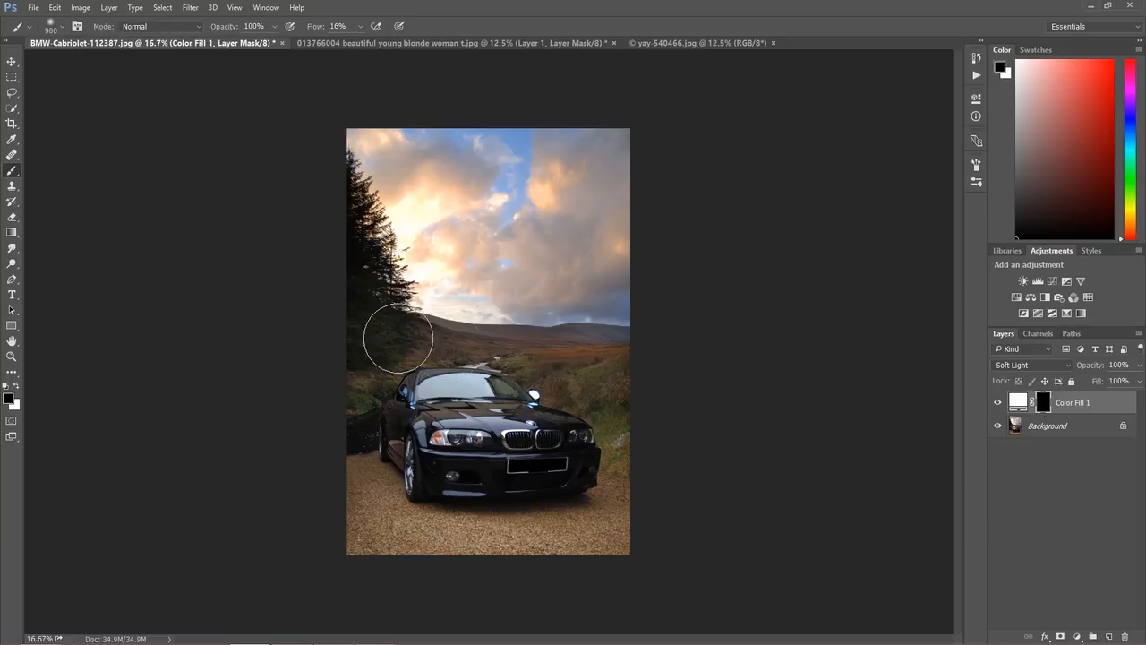
Step: Paint white on the fill layer's mask over the car, trees, hillside and gravel, and compare with the layer hidden and shown
{"action": "key", "text": "x"}
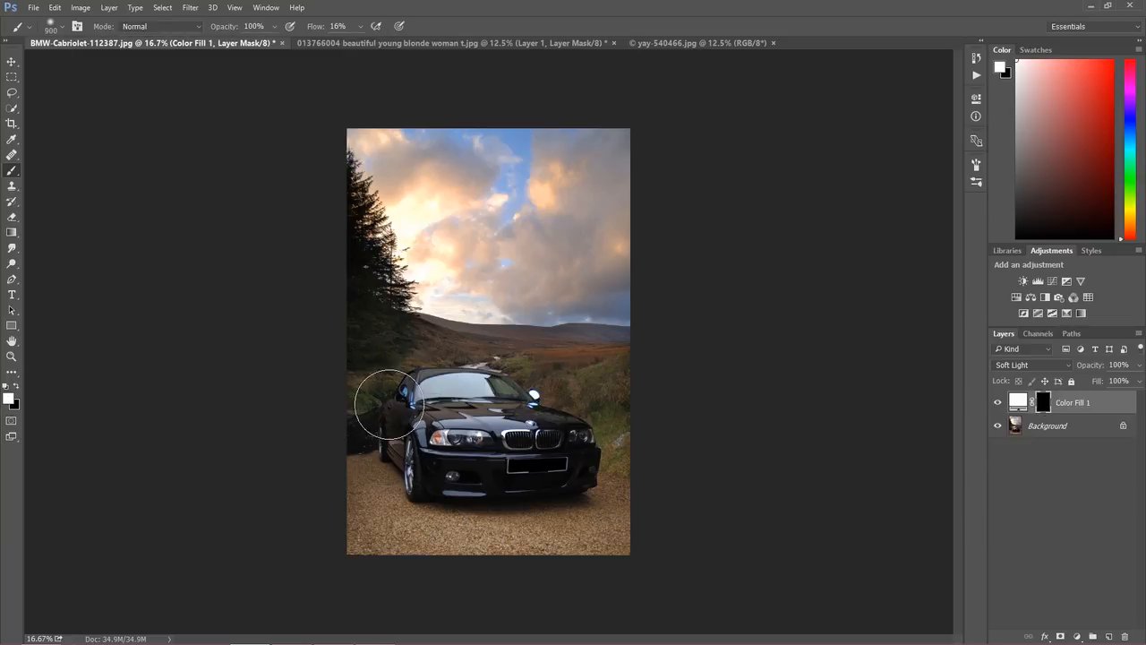
{"action": "mouse_move", "coordinate": [383, 396]}
{"action": "left_mouse_down"}
{"action": "mouse_move", "coordinate": [422, 453]}
{"action": "mouse_move", "coordinate": [495, 492]}
{"action": "mouse_move", "coordinate": [567, 488]}
{"action": "mouse_move", "coordinate": [439, 473]}
{"action": "mouse_move", "coordinate": [541, 467]}
{"action": "left_mouse_up"}
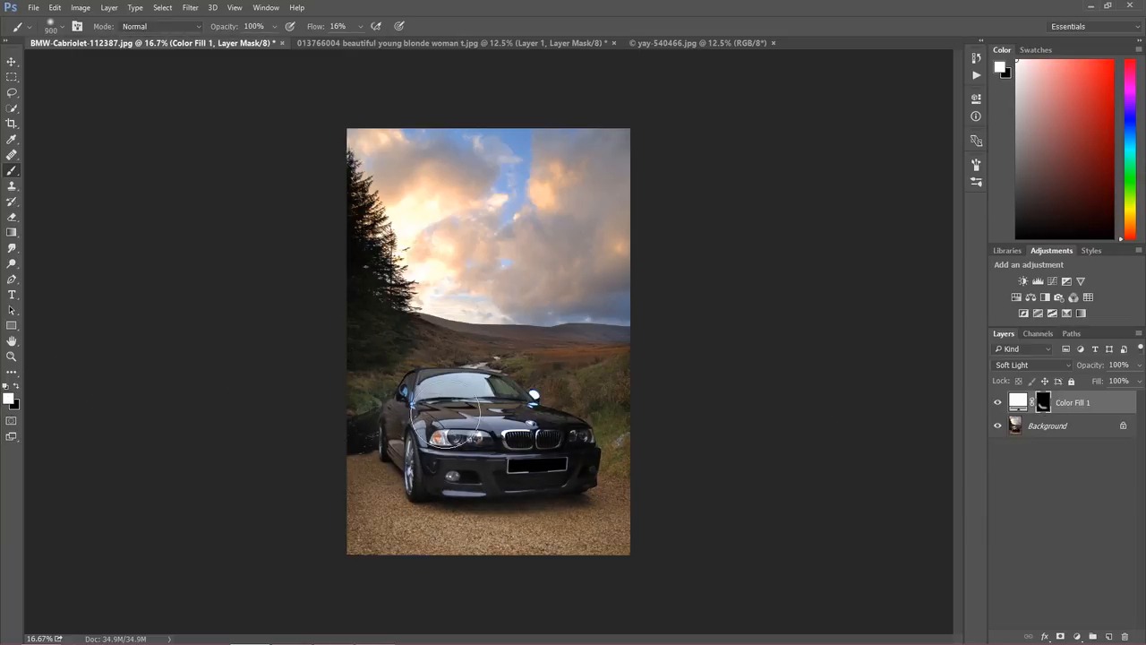
{"action": "mouse_move", "coordinate": [442, 433]}
{"action": "left_mouse_down"}
{"action": "mouse_move", "coordinate": [519, 411]}
{"action": "mouse_move", "coordinate": [438, 376]}
{"action": "mouse_move", "coordinate": [483, 383]}
{"action": "left_mouse_up"}
{"action": "mouse_move", "coordinate": [390, 464]}
{"action": "left_mouse_down"}
{"action": "mouse_move", "coordinate": [350, 199]}
{"action": "mouse_move", "coordinate": [350, 468]}
{"action": "mouse_move", "coordinate": [532, 525]}
{"action": "mouse_move", "coordinate": [618, 512]}
{"action": "mouse_move", "coordinate": [582, 389]}
{"action": "mouse_move", "coordinate": [585, 356]}
{"action": "left_mouse_up"}
{"action": "left_click_drag", "start_coordinate": [365, 187], "coordinate": [362, 260]}
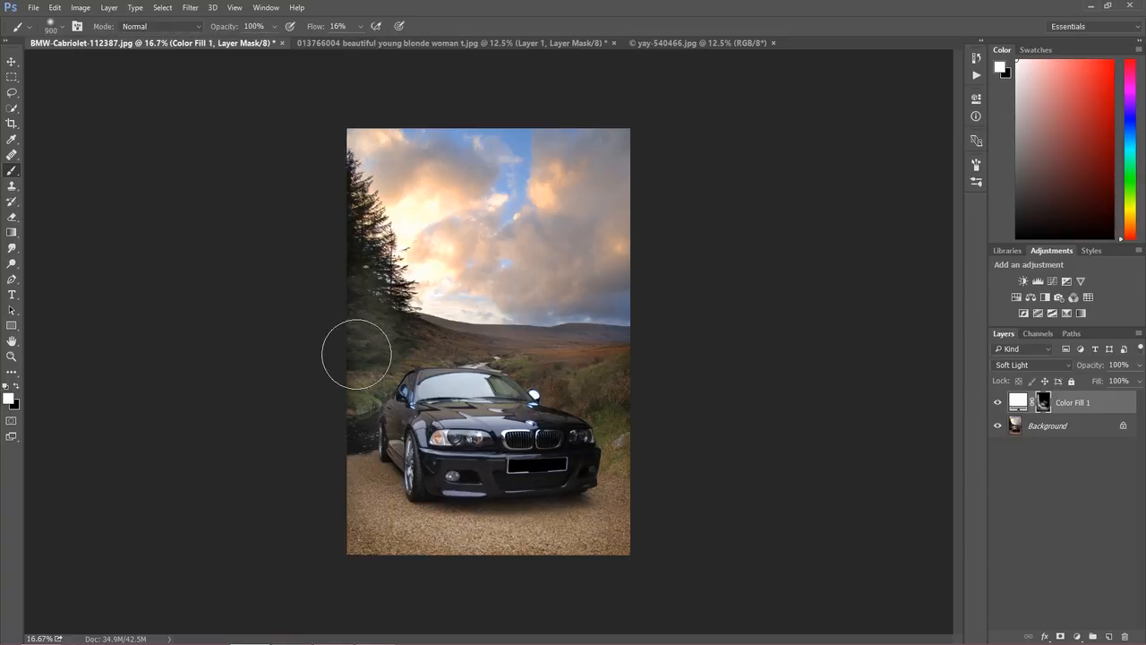
{"action": "mouse_move", "coordinate": [482, 278]}
{"action": "left_mouse_down"}
{"action": "mouse_move", "coordinate": [476, 222]}
{"action": "mouse_move", "coordinate": [554, 278]}
{"action": "mouse_move", "coordinate": [574, 182]}
{"action": "mouse_move", "coordinate": [599, 219]}
{"action": "mouse_move", "coordinate": [621, 208]}
{"action": "mouse_move", "coordinate": [575, 270]}
{"action": "mouse_move", "coordinate": [573, 254]}
{"action": "mouse_move", "coordinate": [603, 448]}
{"action": "mouse_move", "coordinate": [626, 457]}
{"action": "mouse_move", "coordinate": [616, 514]}
{"action": "mouse_move", "coordinate": [534, 540]}
{"action": "mouse_move", "coordinate": [379, 541]}
{"action": "mouse_move", "coordinate": [362, 509]}
{"action": "mouse_move", "coordinate": [463, 564]}
{"action": "left_mouse_up"}
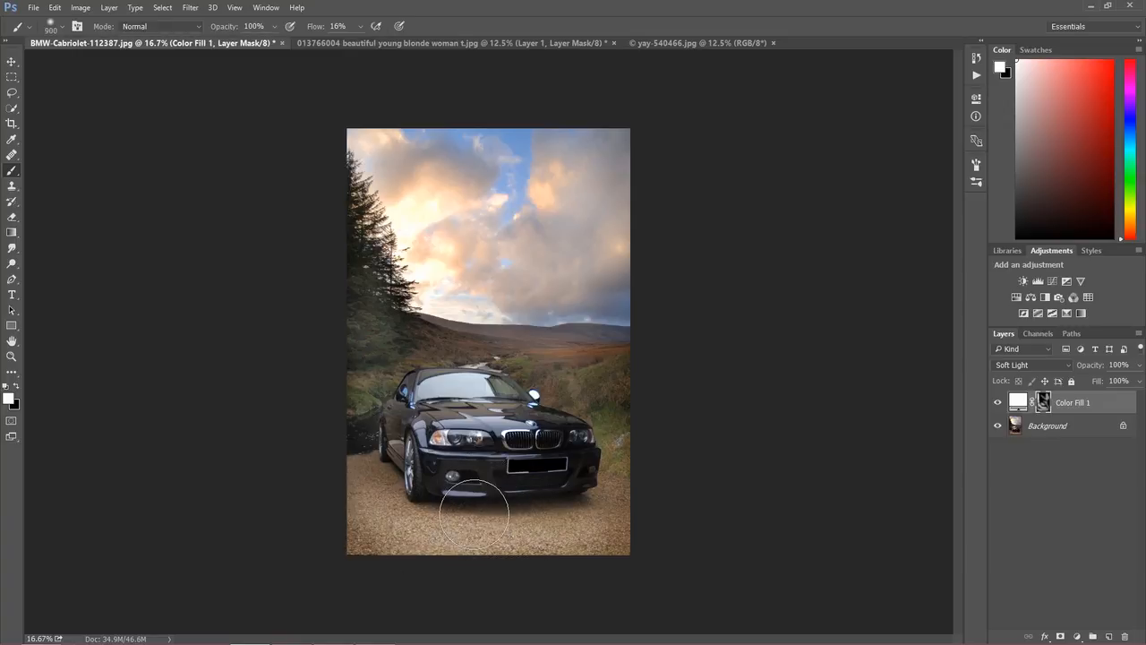
{"action": "left_click", "coordinate": [997, 402]}
{"action": "left_click", "coordinate": [998, 402]}
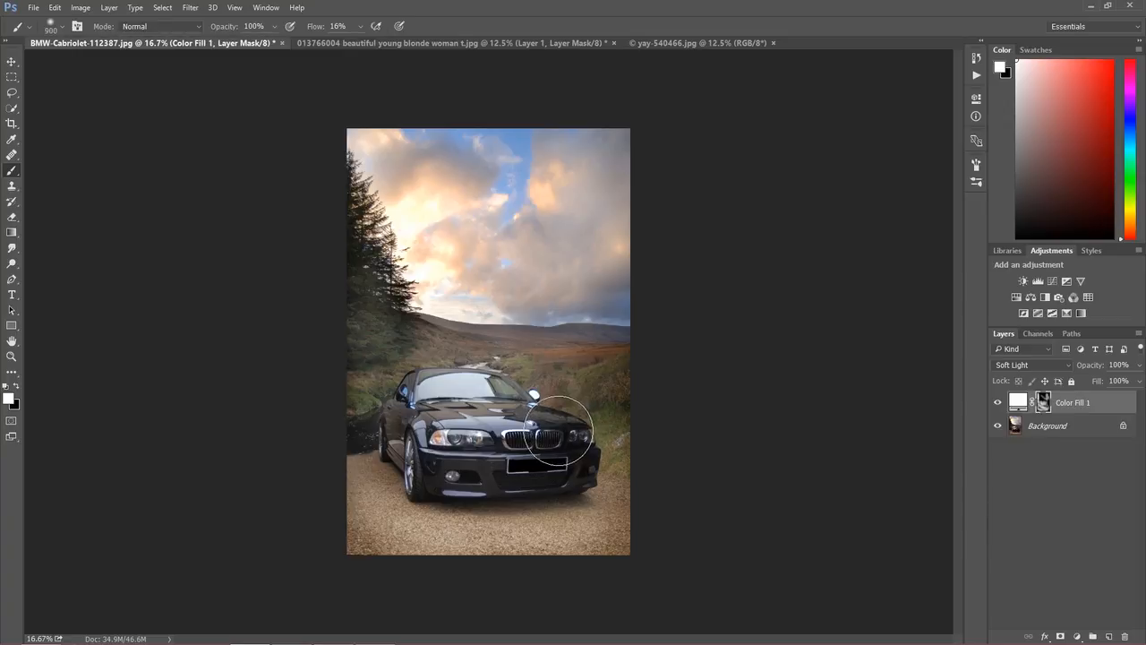
Step: Switch to the portrait of the woman with the braid and delete its Layer 1
{"action": "left_click", "coordinate": [435, 43]}
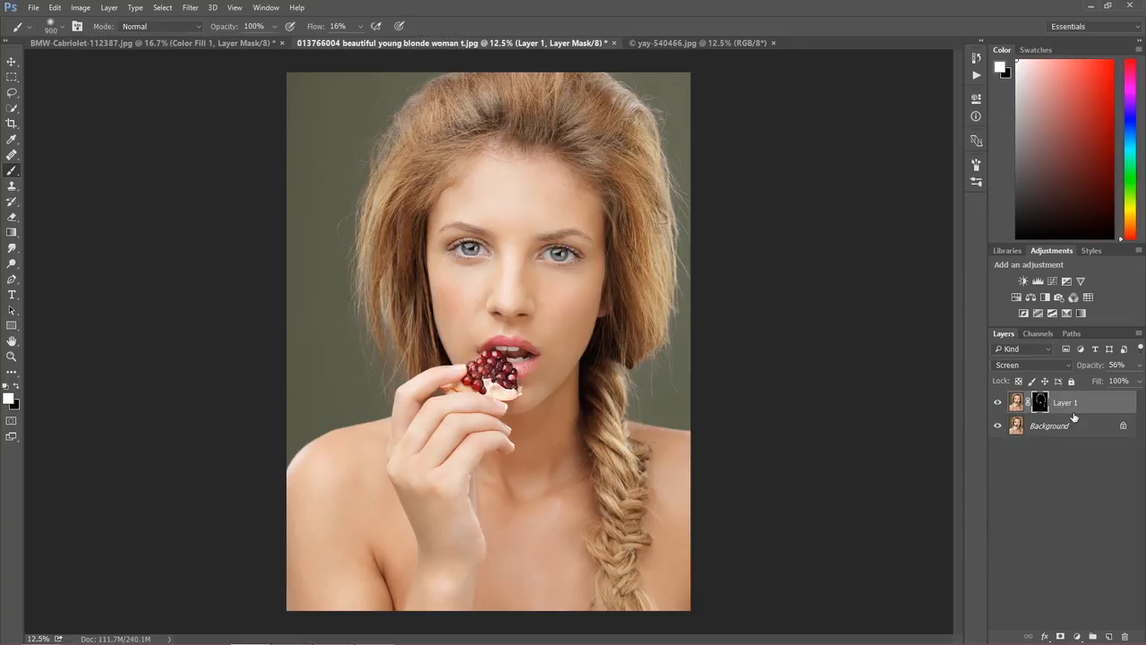
{"action": "key", "text": "Delete"}
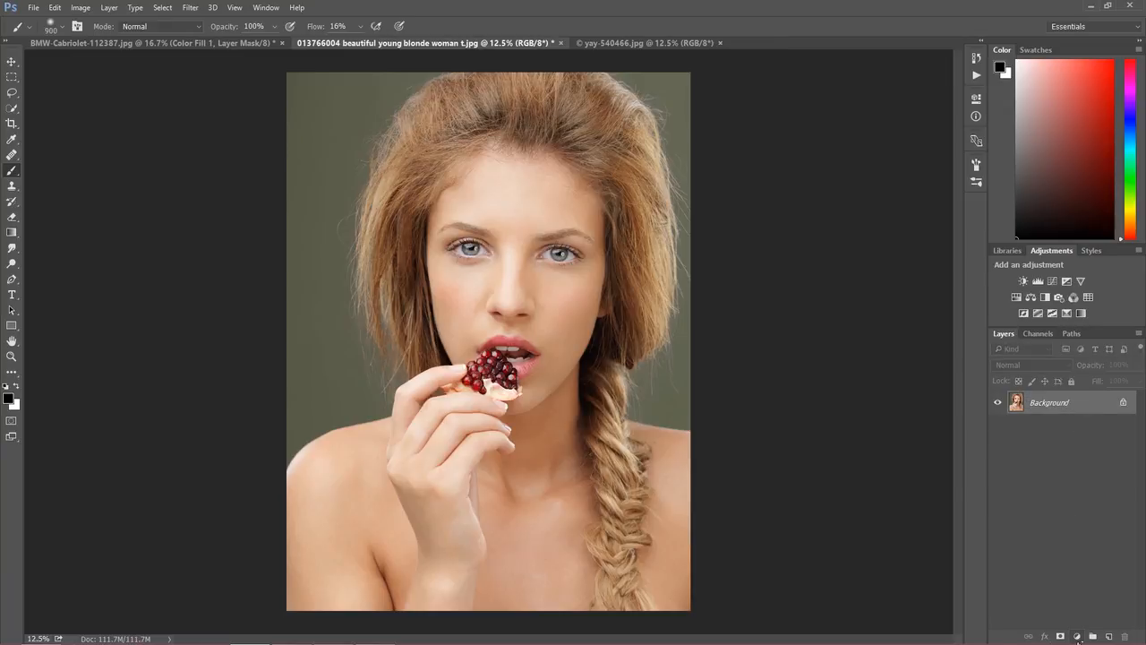
{"action": "left_click", "coordinate": [1077, 635]}
{"action": "left_click", "coordinate": [1023, 362]}
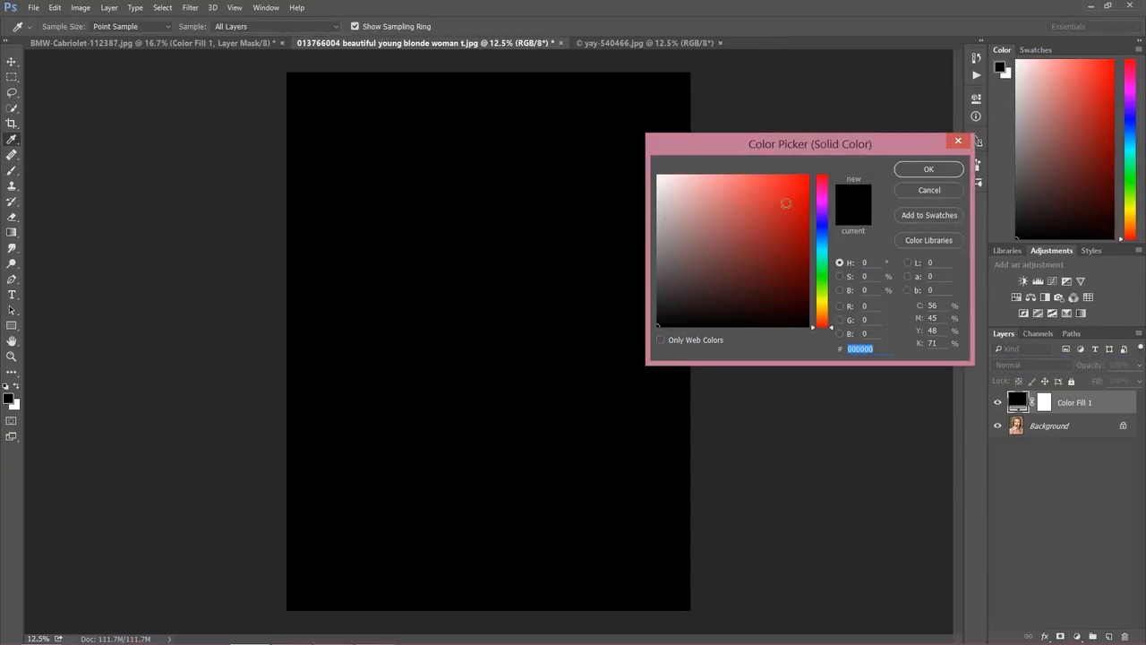
{"action": "left_click", "coordinate": [936, 191]}
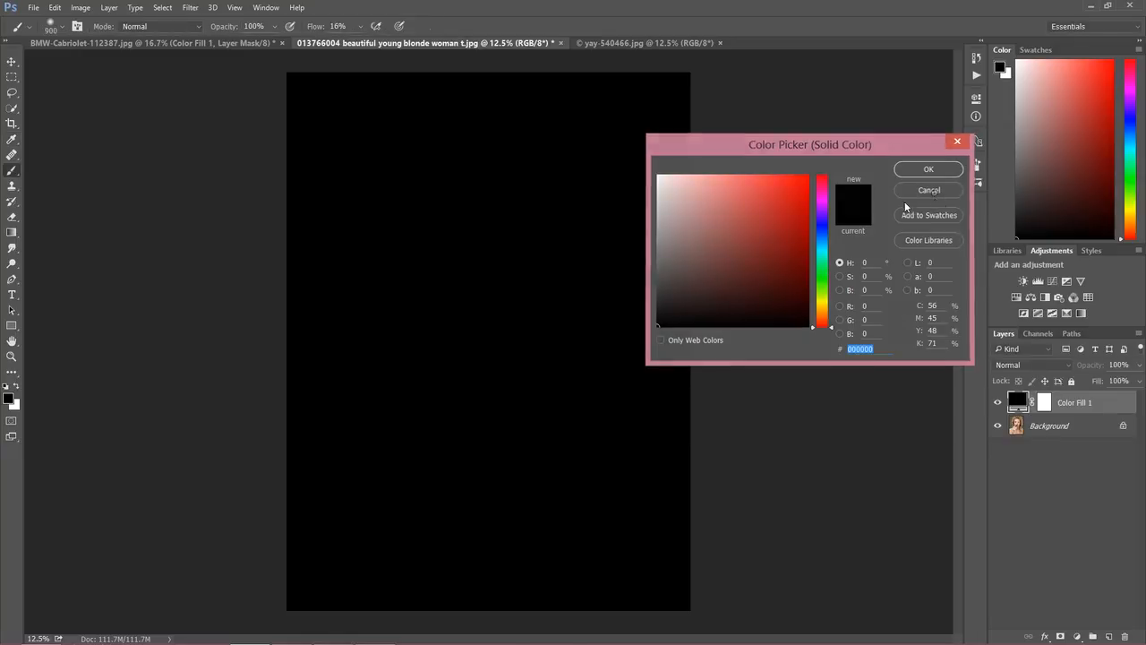
Step: Switch to the close-up face portrait yay-540466.jpg and add a black Solid Color fill layer in Soft Light mode
{"action": "left_click", "coordinate": [648, 44]}
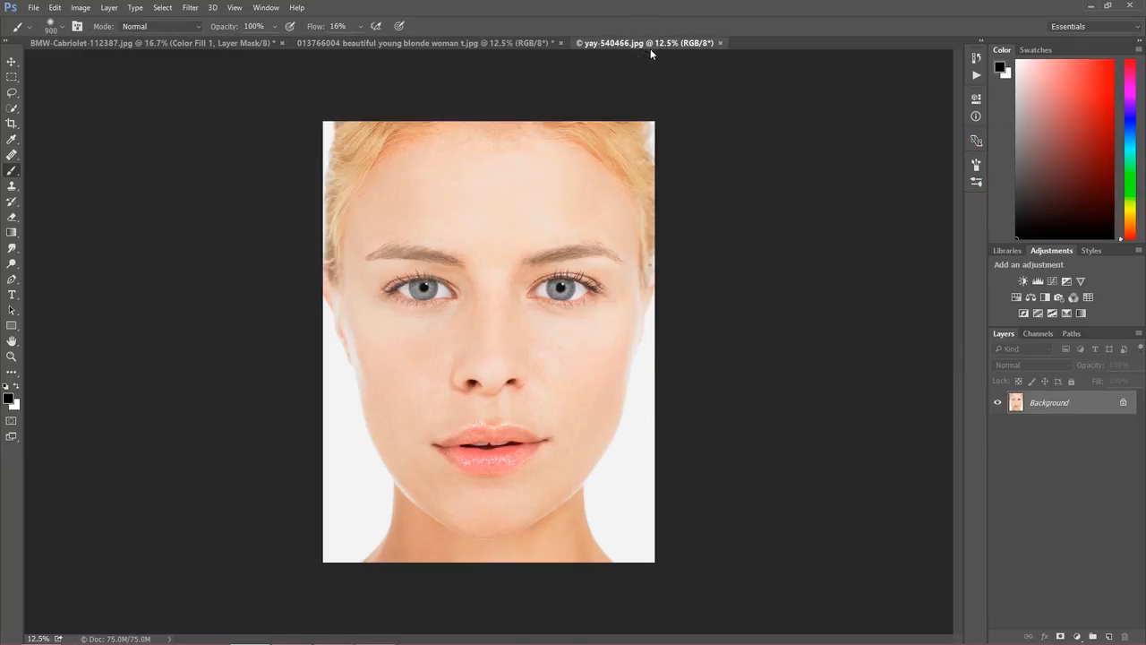
{"action": "left_click", "coordinate": [1077, 637]}
{"action": "left_click", "coordinate": [1049, 351]}
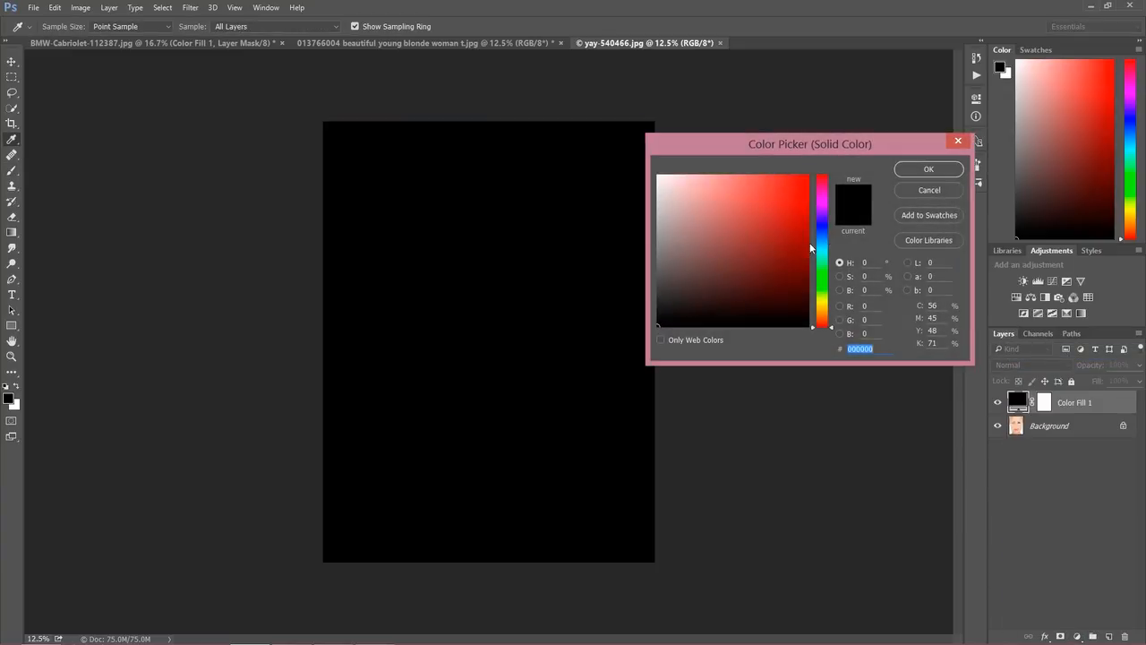
{"action": "left_click", "coordinate": [929, 169]}
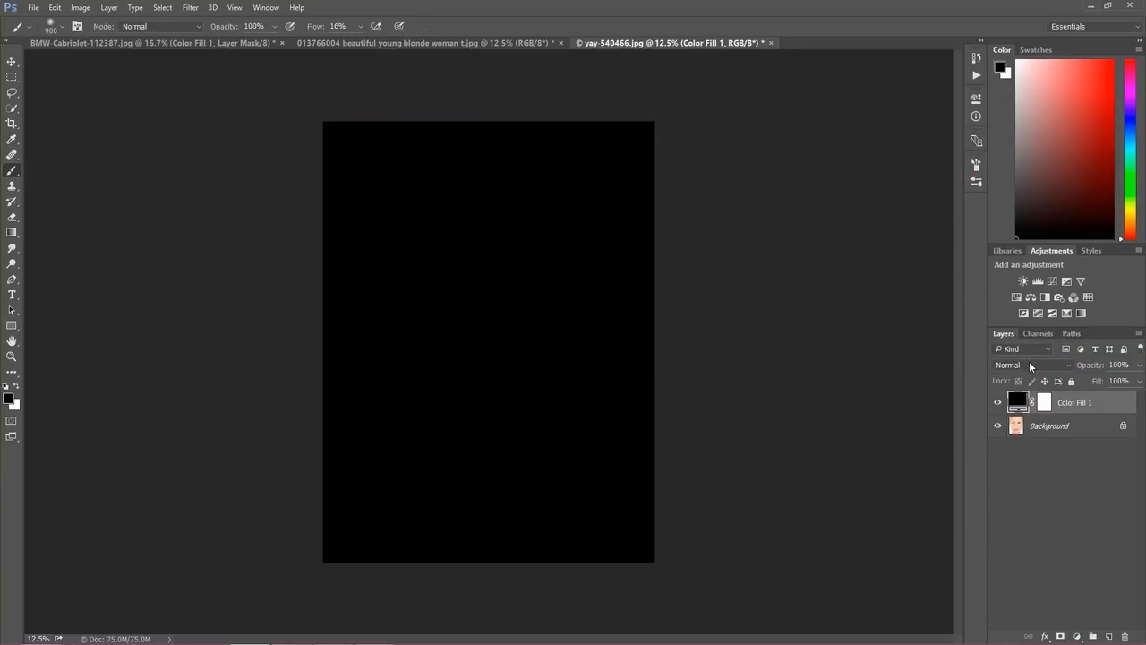
{"action": "left_click", "coordinate": [1028, 361]}
{"action": "left_click", "coordinate": [1021, 224]}
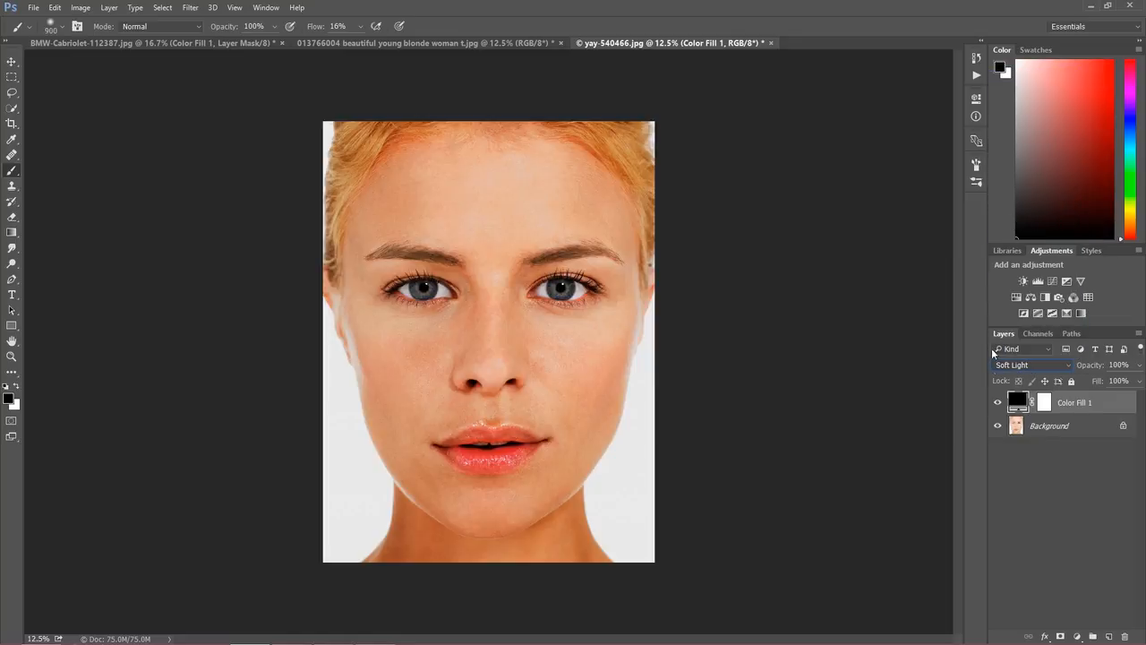
Step: Lower the black fill layer's opacity to 37%, compare with the layer hidden and shown, and select its mask
{"action": "left_click", "coordinate": [996, 405]}
{"action": "left_click", "coordinate": [996, 405]}
{"action": "left_click_drag", "start_coordinate": [1093, 367], "coordinate": [1048, 367]}
{"action": "left_click", "coordinate": [998, 403]}
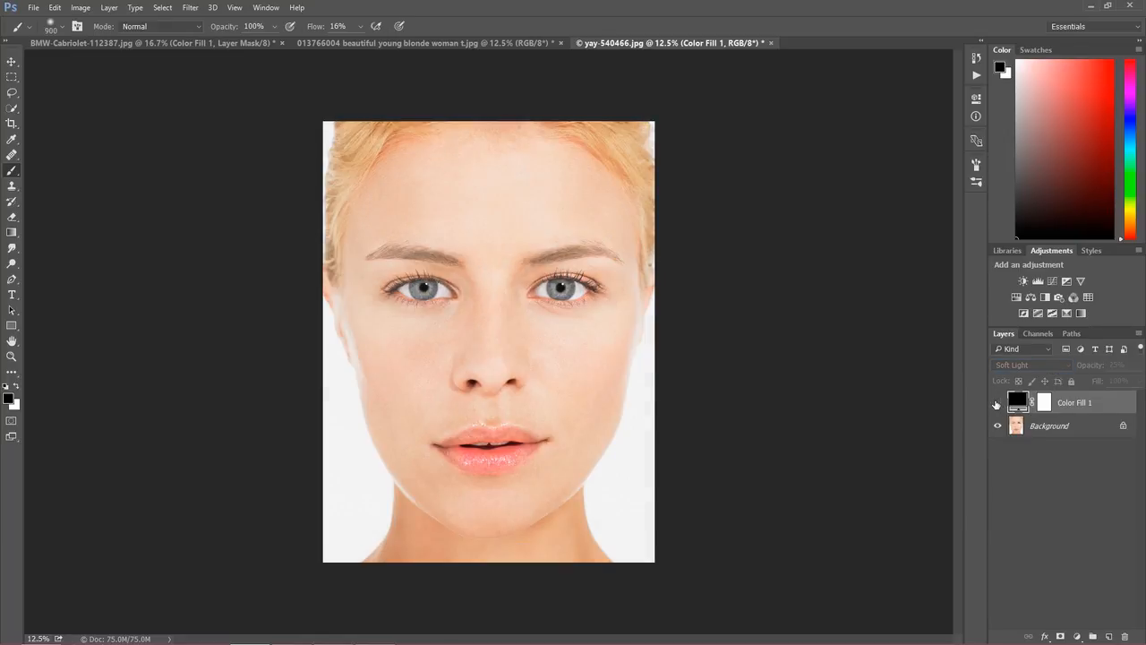
{"action": "left_click", "coordinate": [997, 403]}
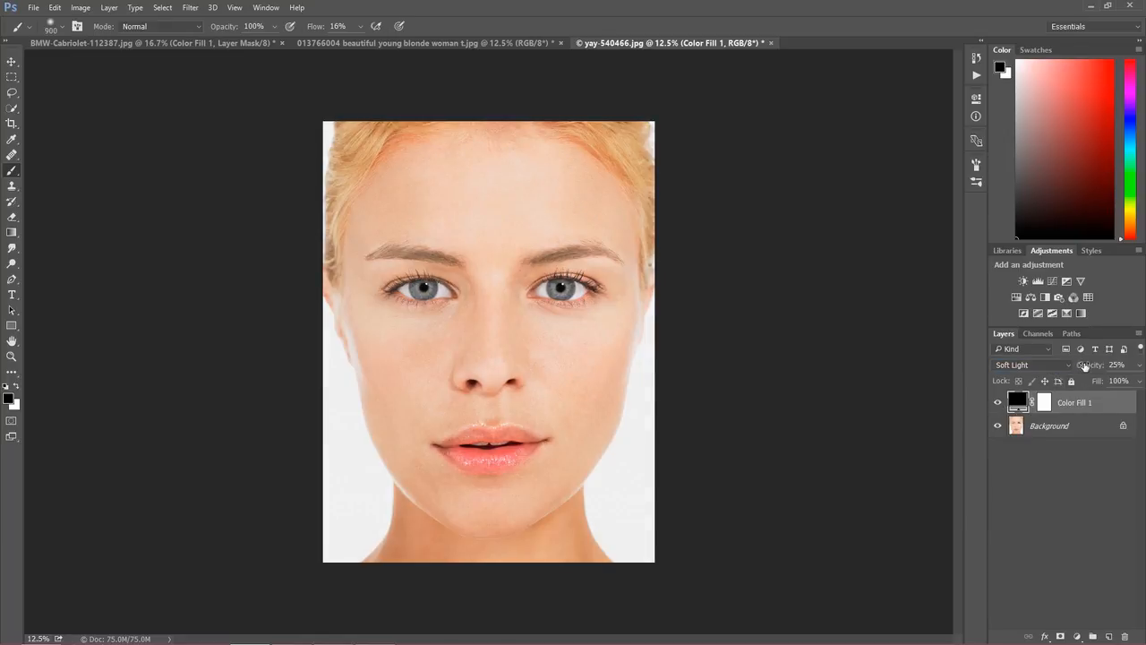
{"action": "left_click_drag", "start_coordinate": [1081, 364], "coordinate": [1086, 365]}
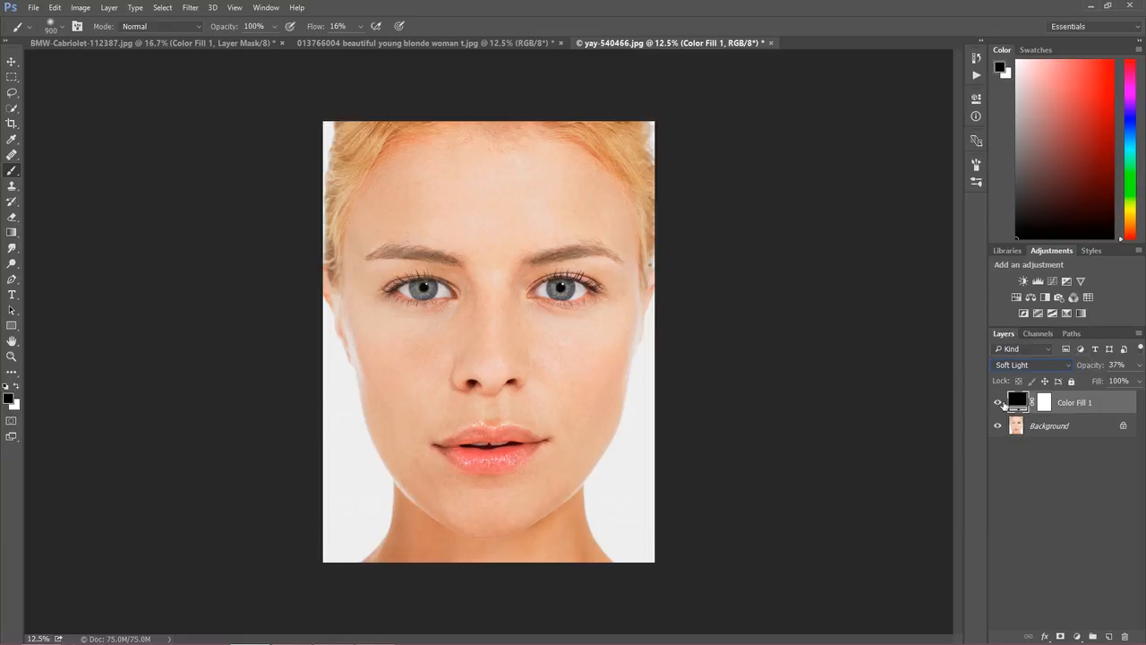
{"action": "left_click", "coordinate": [999, 402]}
{"action": "left_click", "coordinate": [999, 403]}
{"action": "left_click", "coordinate": [1046, 405]}
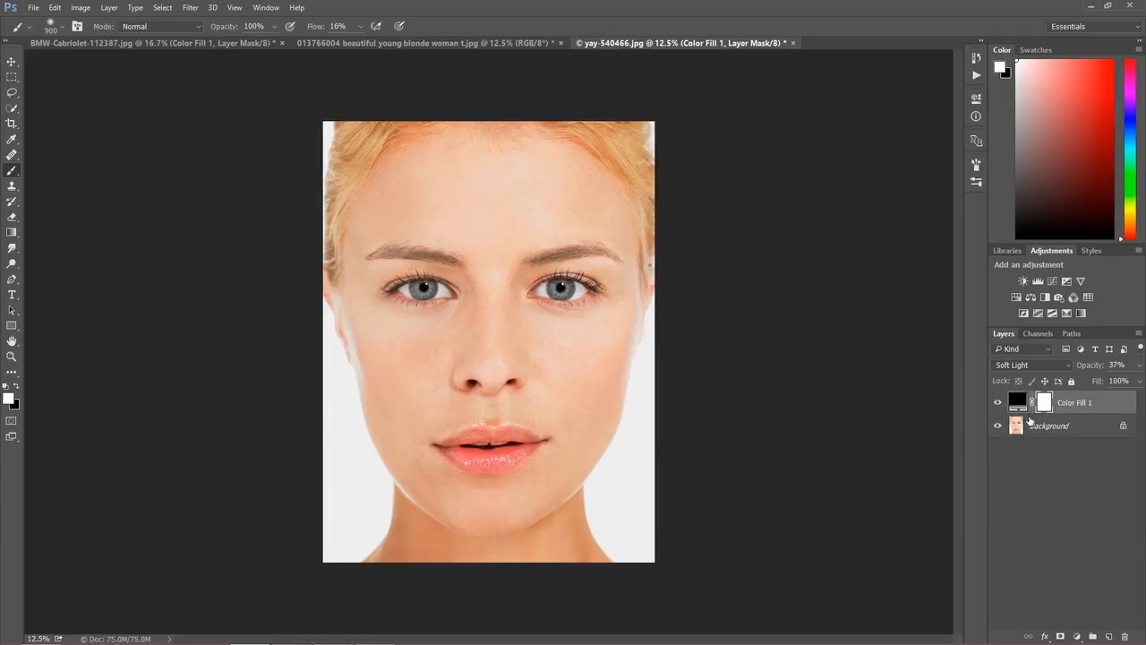
Step: Switch to the portrait of the woman with the braid and add a white Solid Color fill layer
{"action": "left_click", "coordinate": [471, 41]}
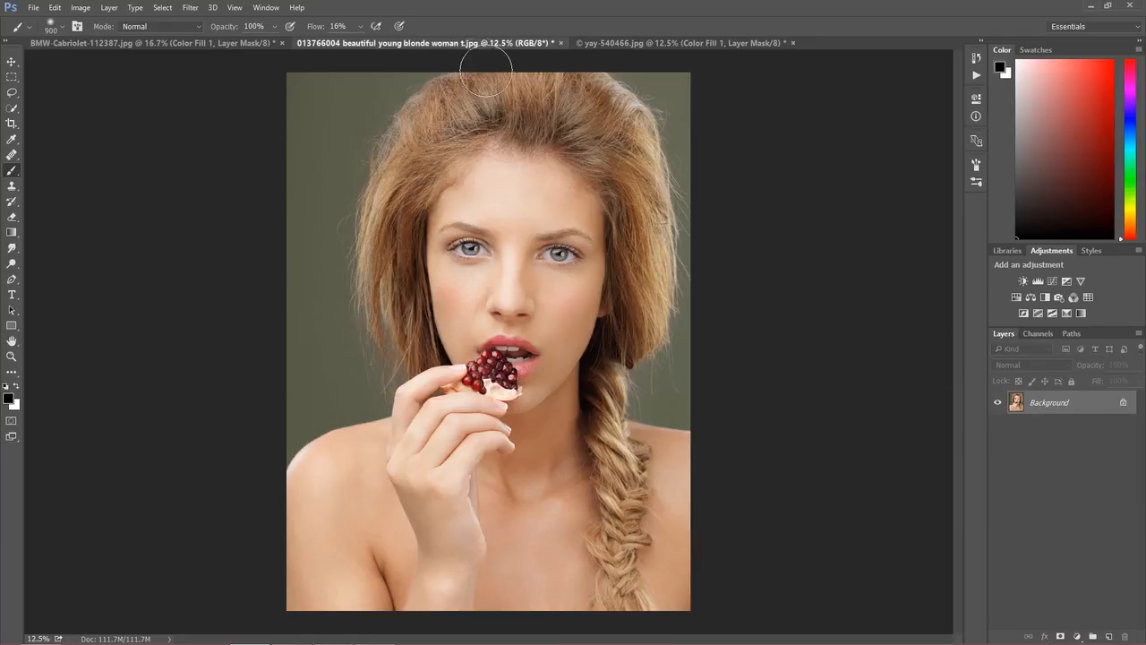
{"action": "left_click", "coordinate": [1077, 637]}
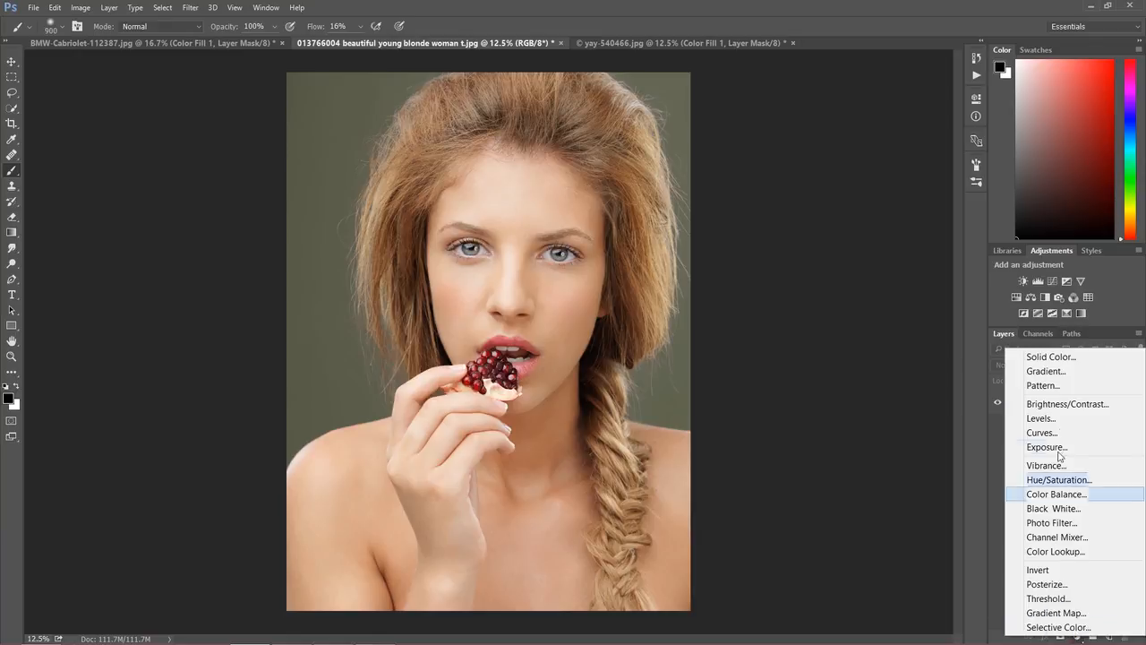
{"action": "left_click", "coordinate": [1051, 357]}
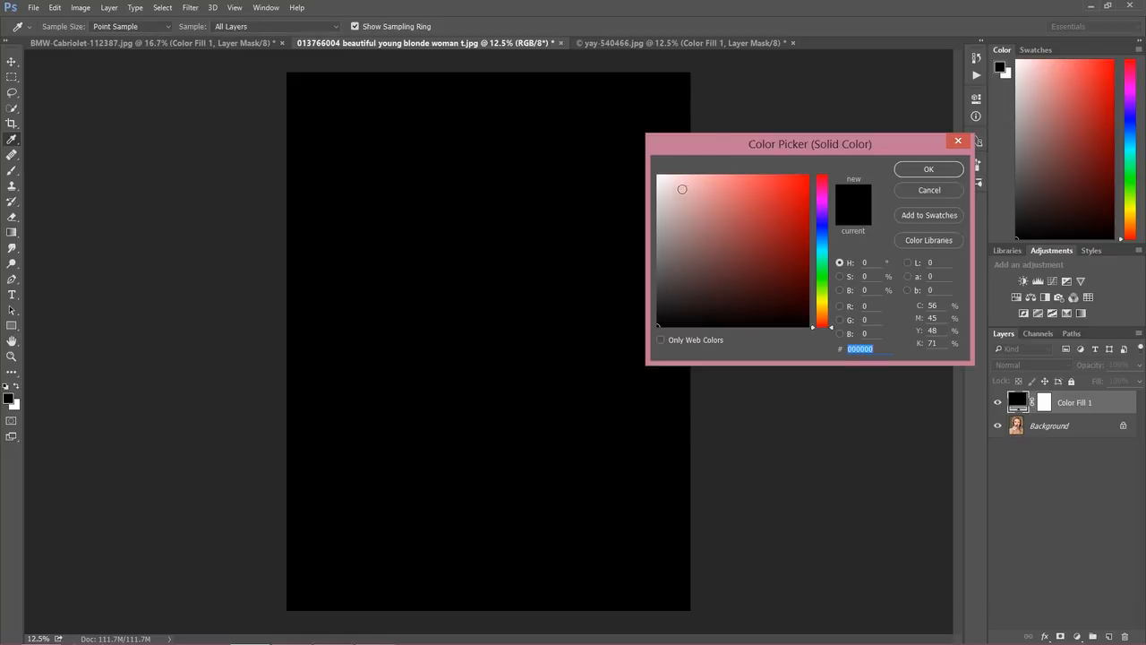
{"action": "left_click", "coordinate": [661, 177]}
{"action": "left_click", "coordinate": [922, 169]}
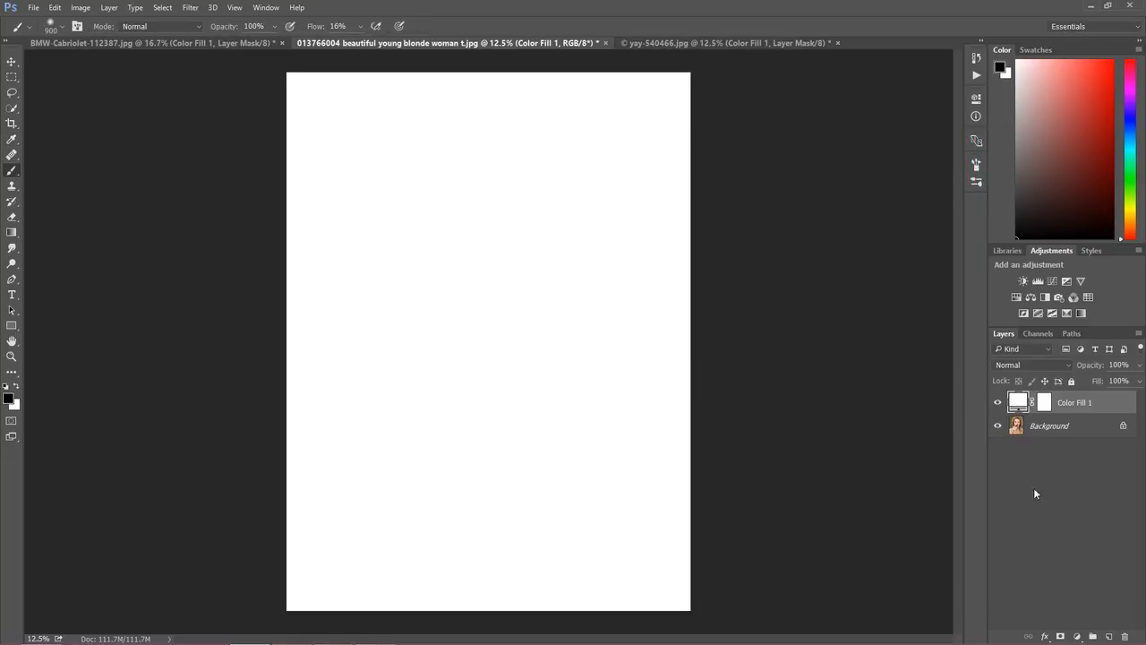
Step: Add a black Solid Color fill layer above the white one
{"action": "left_click", "coordinate": [1077, 635]}
{"action": "left_click", "coordinate": [1050, 353]}
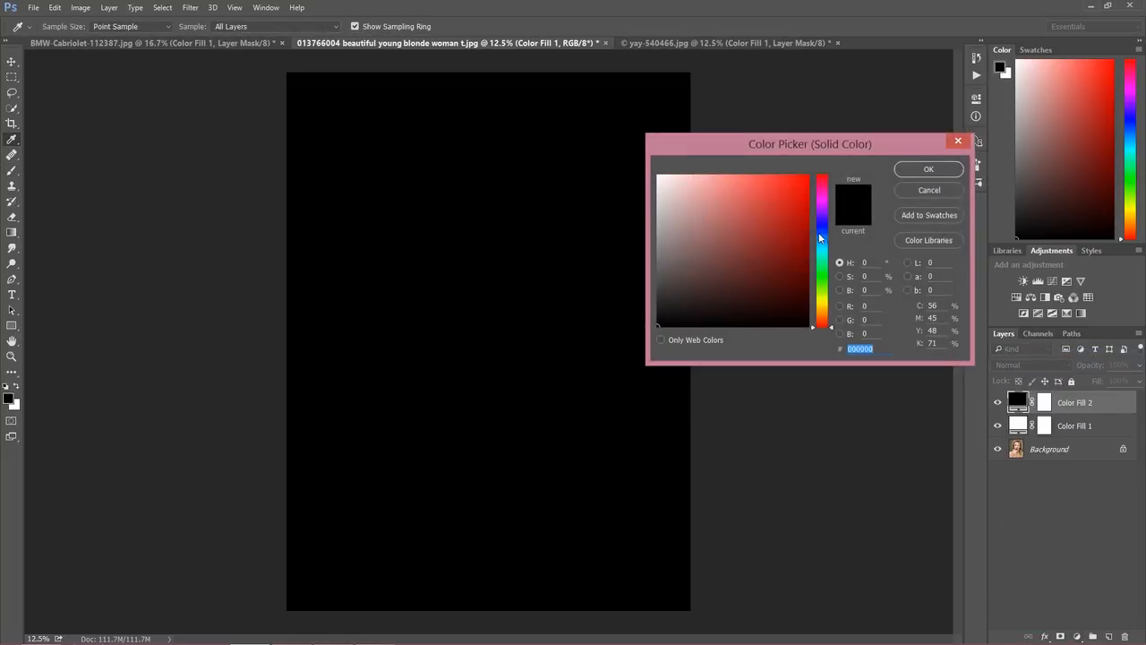
{"action": "left_click", "coordinate": [922, 170]}
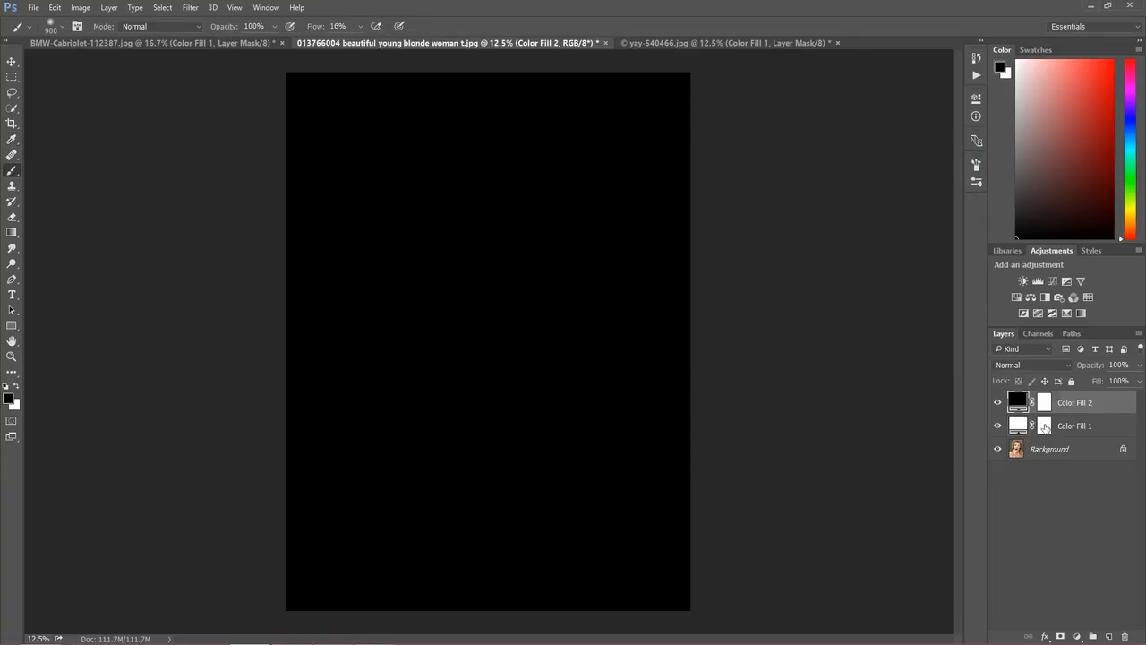
Step: Invert the masks of both the white and the black fill layers to solid black
{"action": "left_click", "coordinate": [1022, 428]}
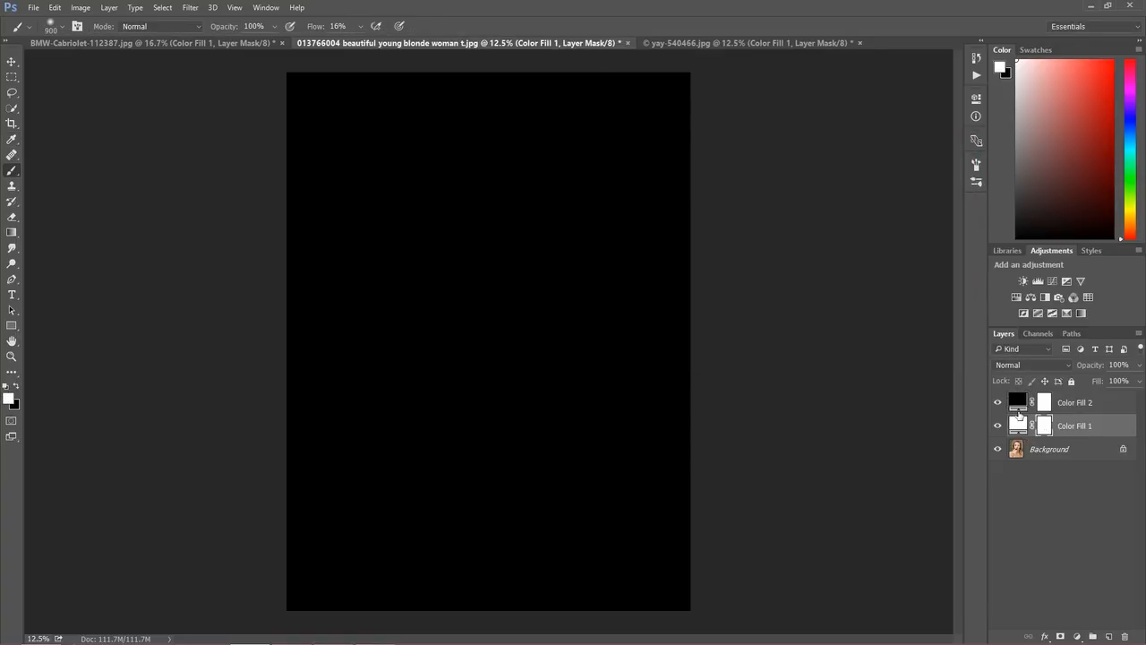
{"action": "key", "text": "ctrl+i"}
{"action": "left_click", "coordinate": [1042, 405]}
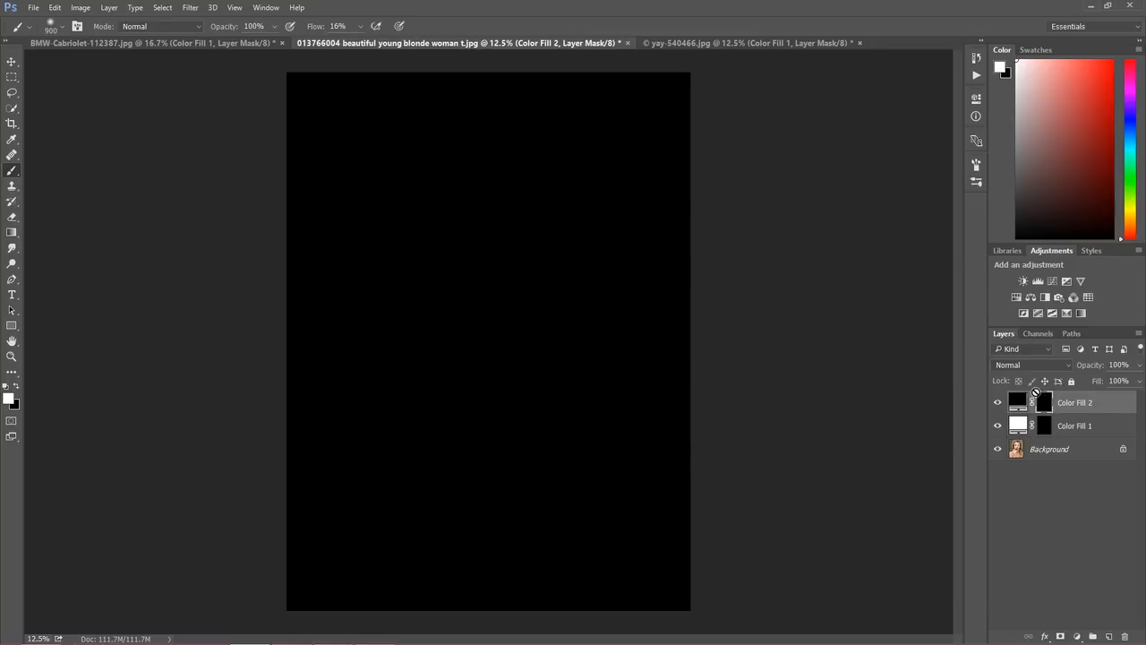
{"action": "key", "text": "ctrl+i"}
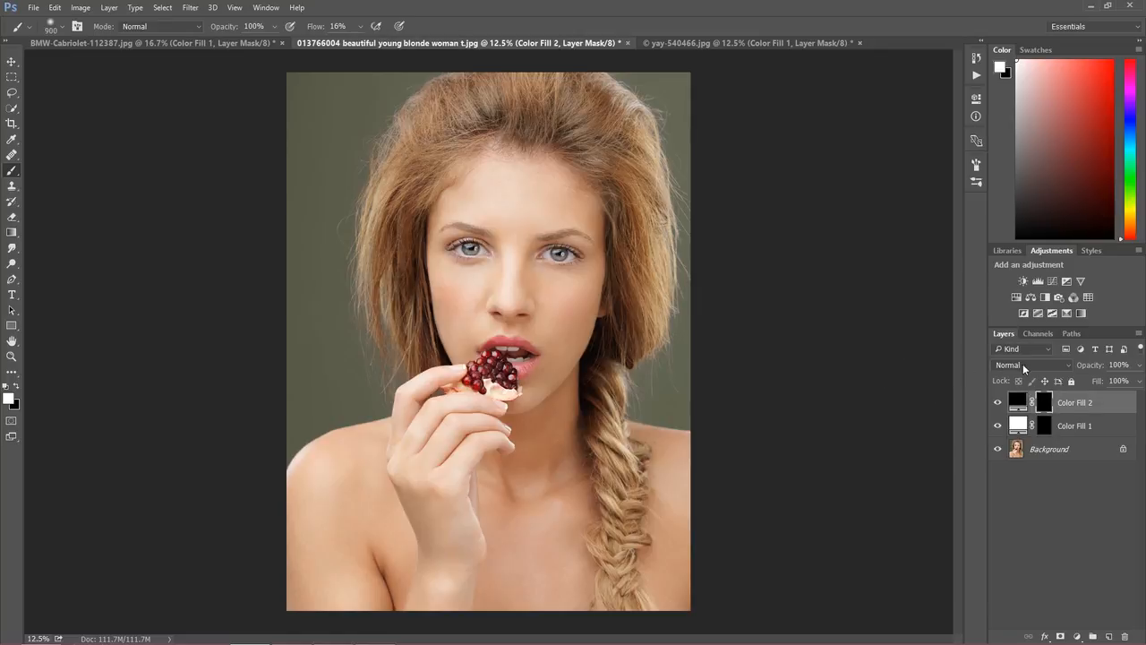
Step: Set the blend mode of both the black and the white fill layers to Soft Light
{"action": "left_click", "coordinate": [1028, 365]}
{"action": "left_click", "coordinate": [1015, 220]}
{"action": "left_click", "coordinate": [1022, 425]}
{"action": "left_click", "coordinate": [1026, 365]}
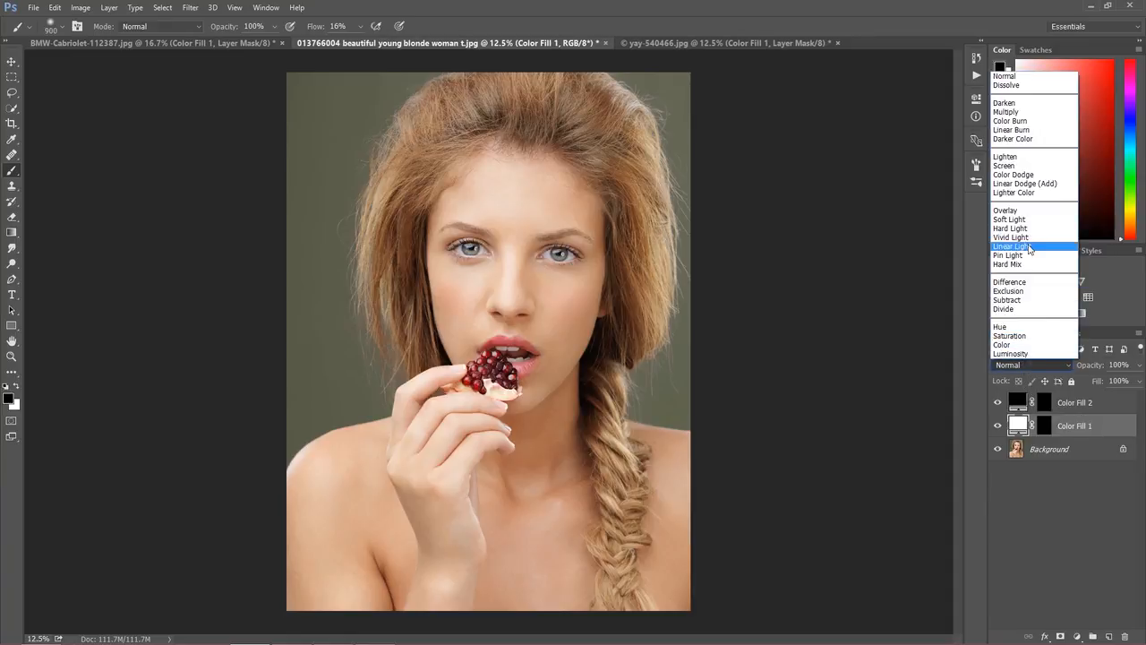
{"action": "left_click", "coordinate": [1023, 225]}
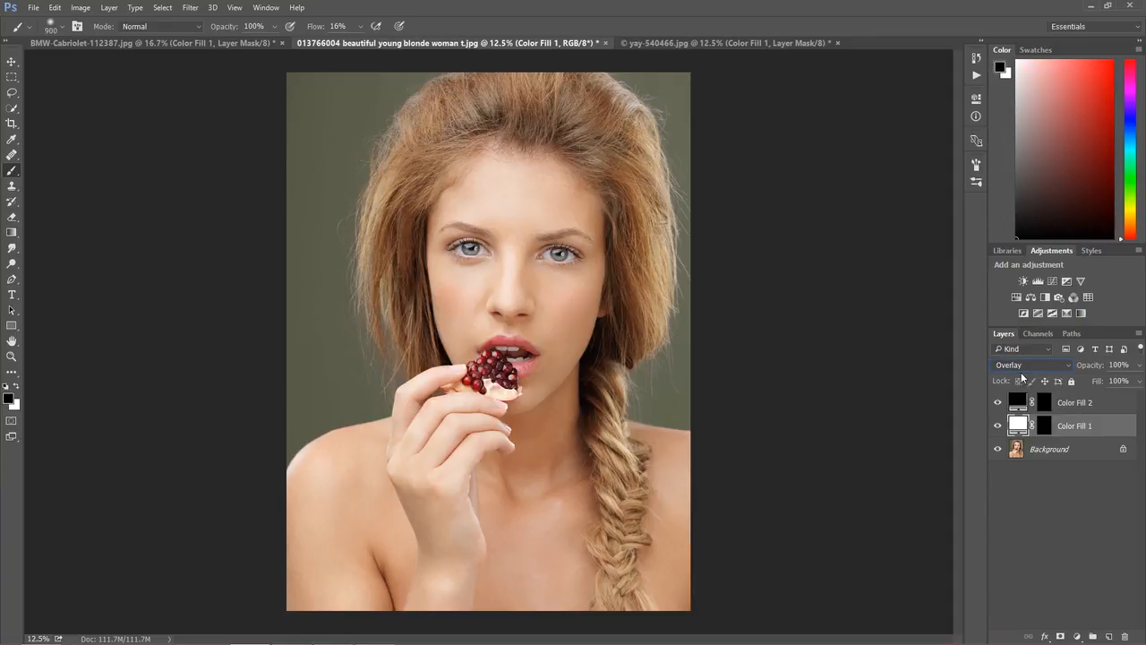
{"action": "left_click", "coordinate": [1025, 366]}
{"action": "left_click", "coordinate": [1024, 226]}
Step: Paint white over the hair on the white fill layer's mask with 7% brush flow, and compare with the layer hidden and shown
{"action": "left_click", "coordinate": [1048, 429]}
{"action": "key", "text": "x"}
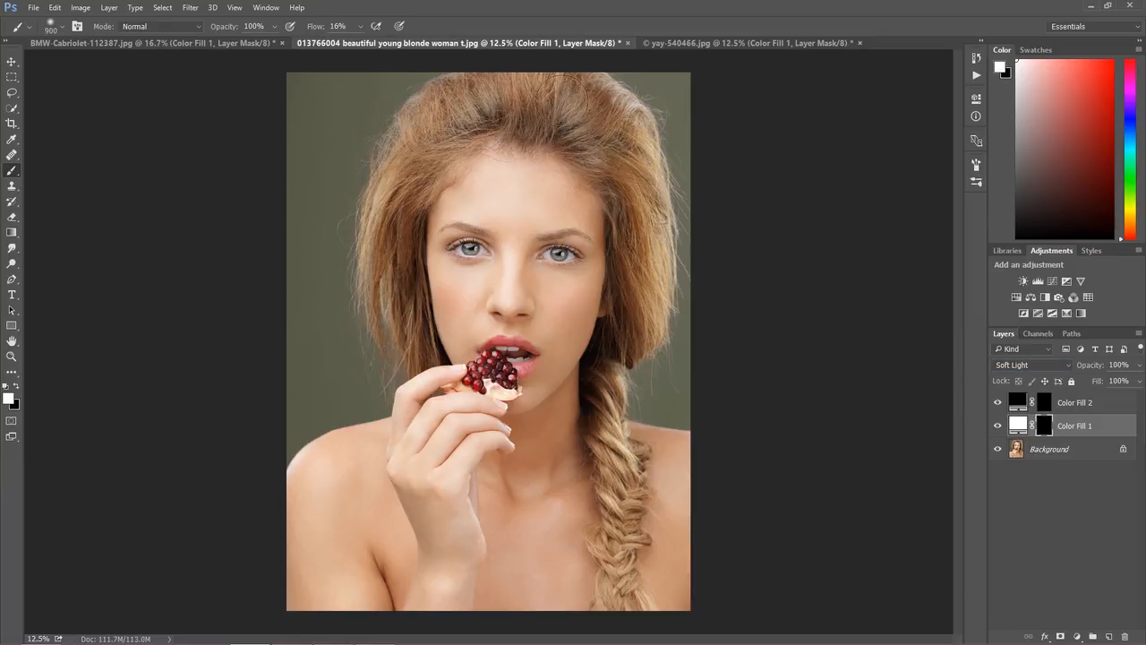
{"action": "mouse_move", "coordinate": [563, 99]}
{"action": "left_mouse_down"}
{"action": "mouse_move", "coordinate": [632, 187]}
{"action": "mouse_move", "coordinate": [602, 145]}
{"action": "left_mouse_up"}
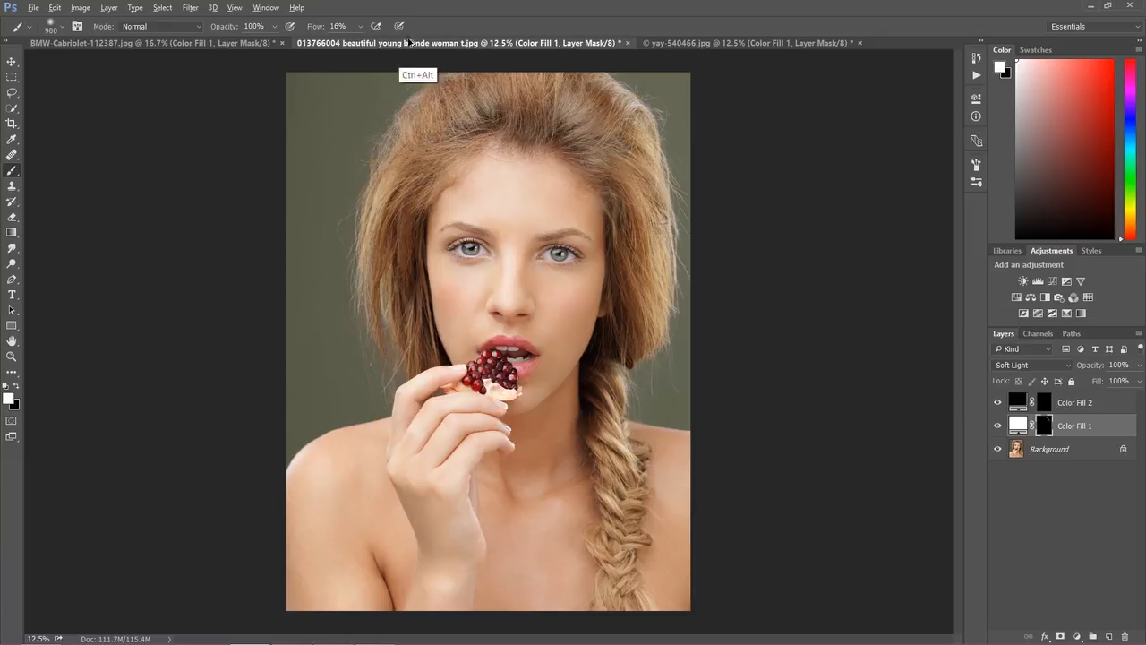
{"action": "key", "text": "ctrl+alt+z"}
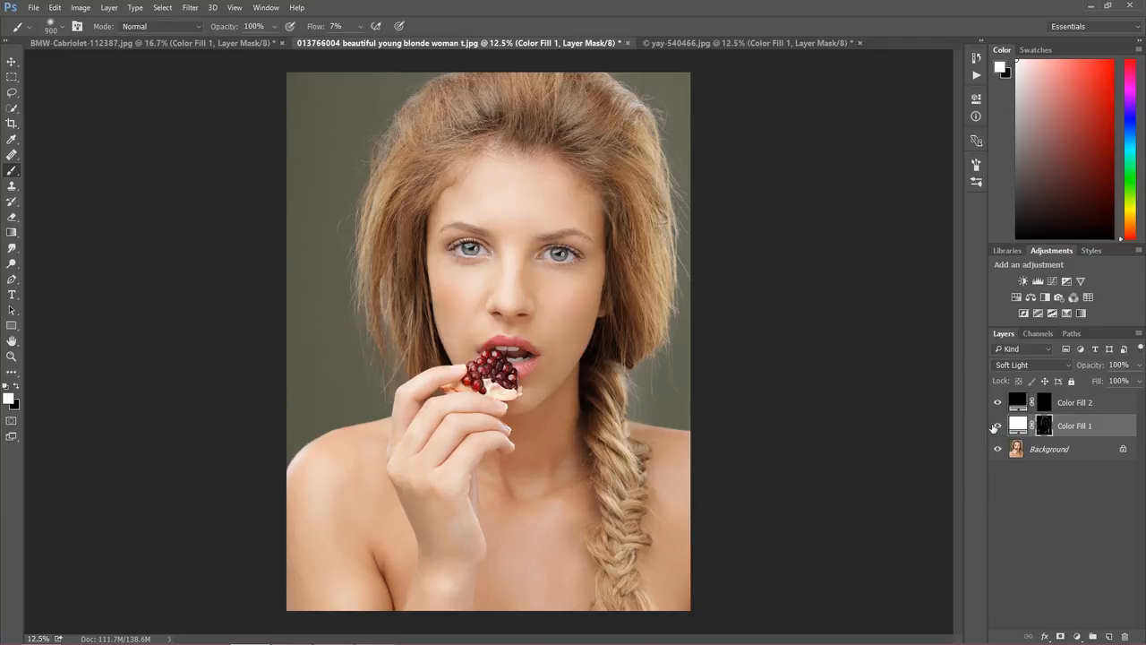
{"action": "left_click", "coordinate": [995, 427]}
{"action": "left_click", "coordinate": [995, 427]}
Step: Paint white on the black fill layer's mask over the arm crease, neck and hand shadows with the brush size reduced to 800
{"action": "left_click", "coordinate": [1044, 404]}
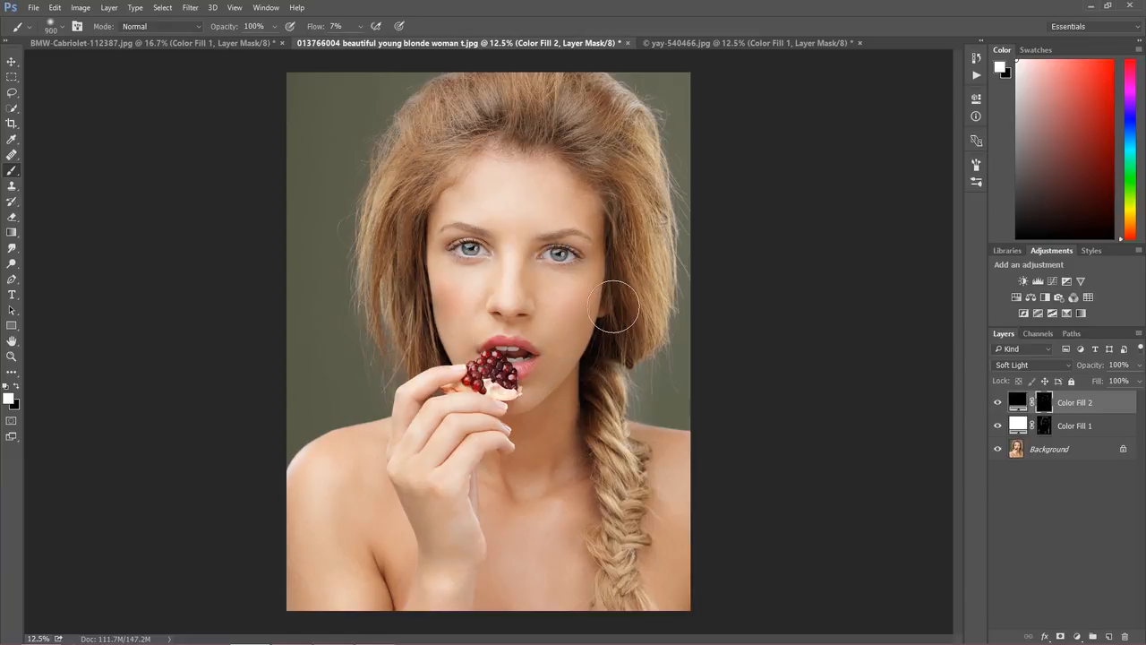
{"action": "key", "text": "bracketleft"}
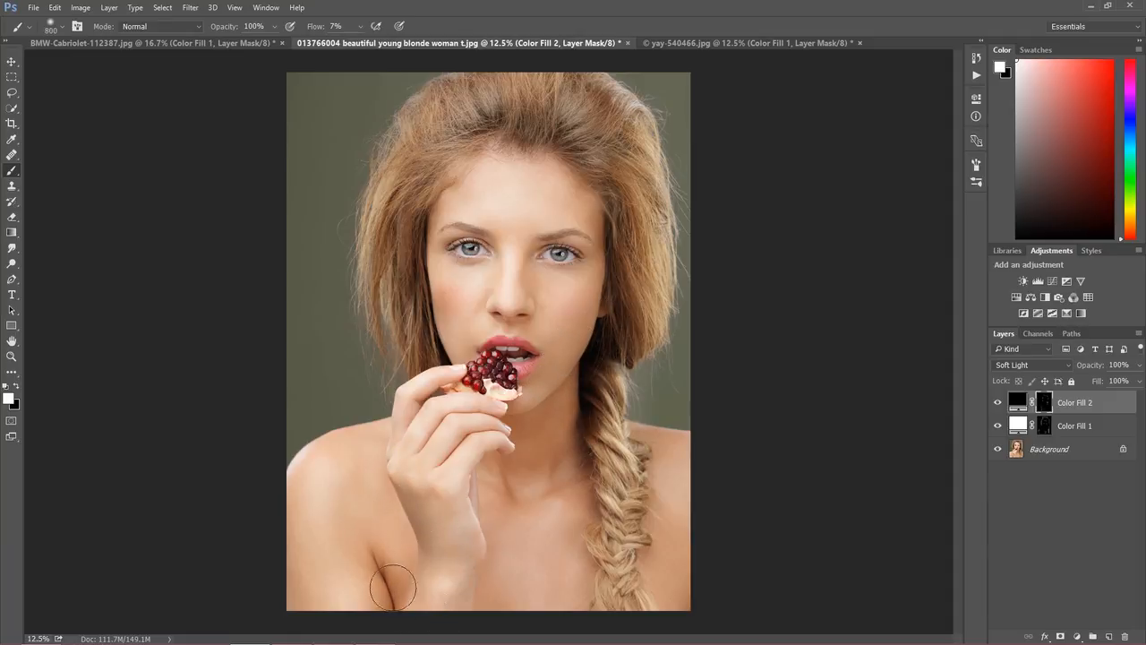
{"action": "left_click_drag", "start_coordinate": [392, 587], "coordinate": [390, 567]}
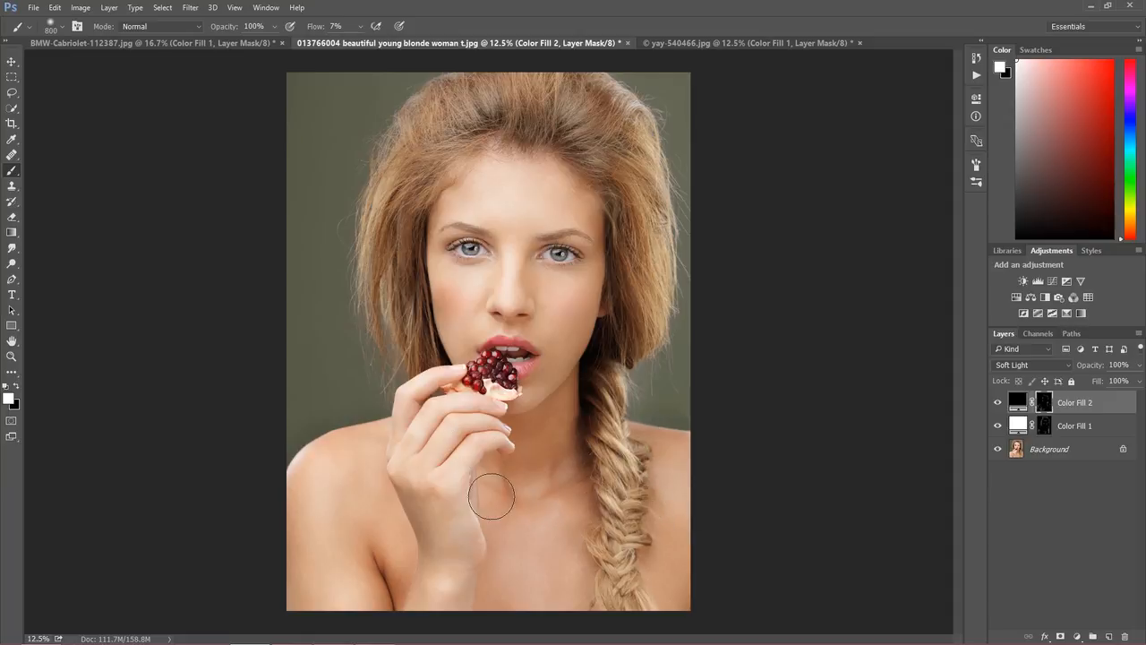
{"action": "left_click_drag", "start_coordinate": [557, 448], "coordinate": [553, 467]}
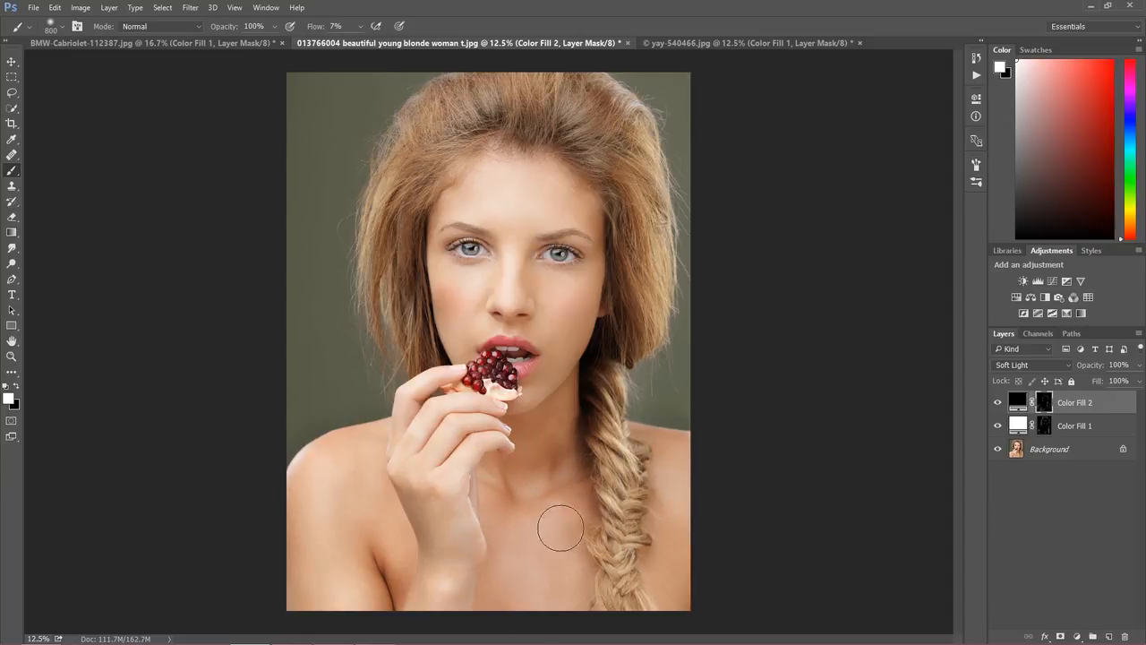
{"action": "left_click_drag", "start_coordinate": [483, 409], "coordinate": [484, 376]}
Step: Group the white and black fill layers together
{"action": "left_click", "coordinate": [1060, 427]}
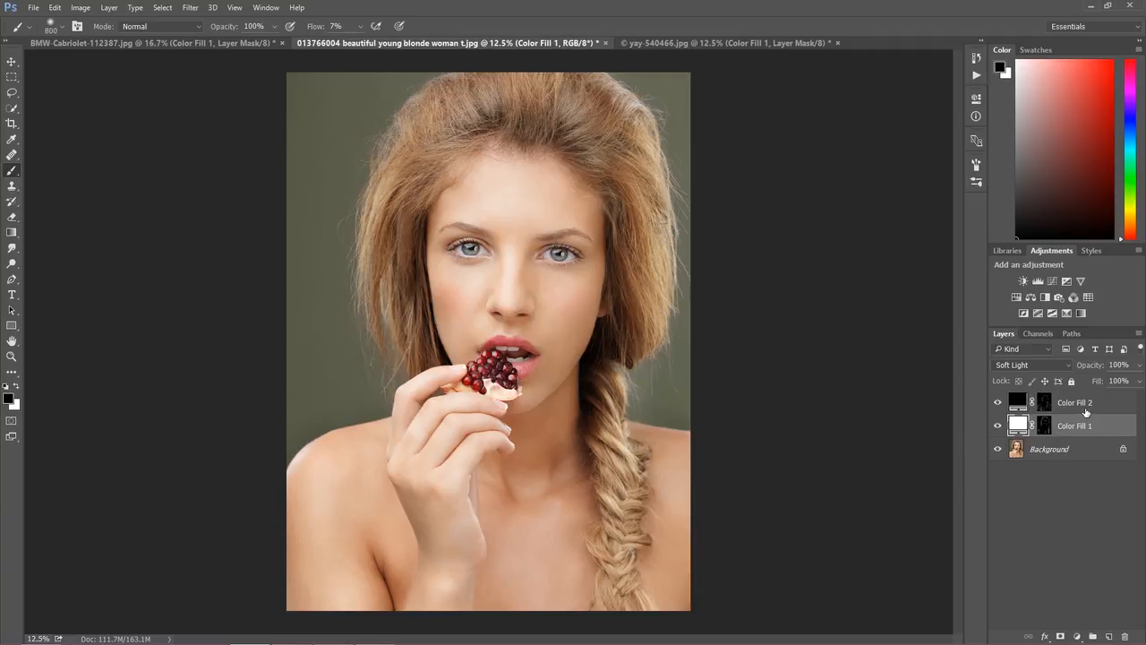
{"action": "key", "text": "ctrl"}
{"action": "left_click", "coordinate": [1079, 410], "text": "ctrl"}
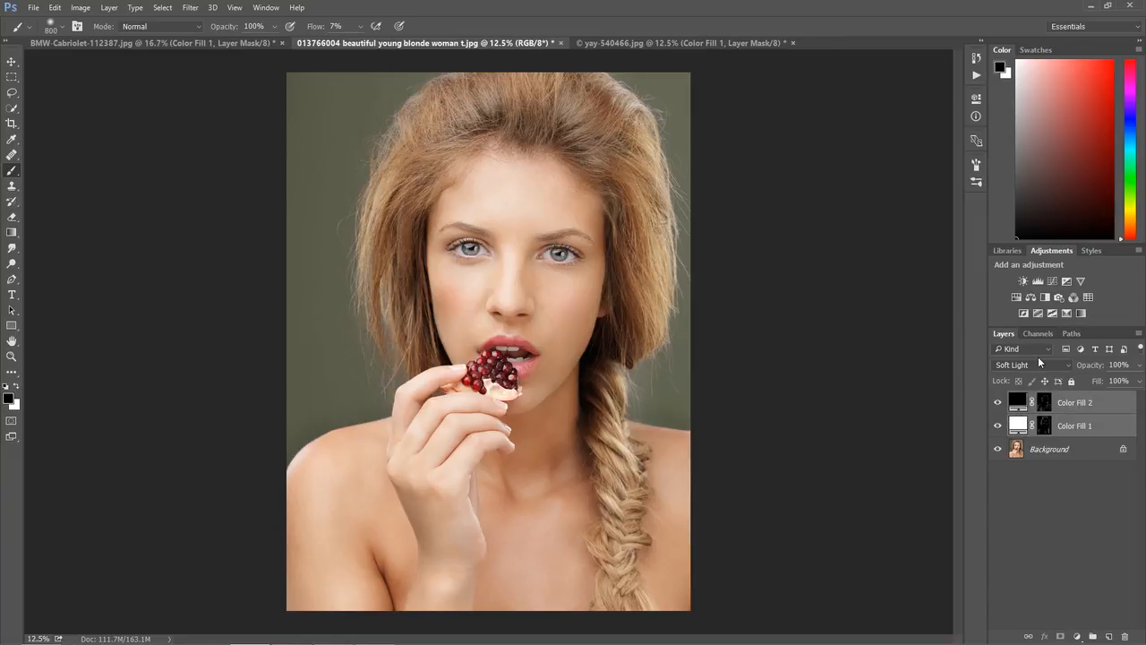
{"action": "key", "text": "ctrl+g"}
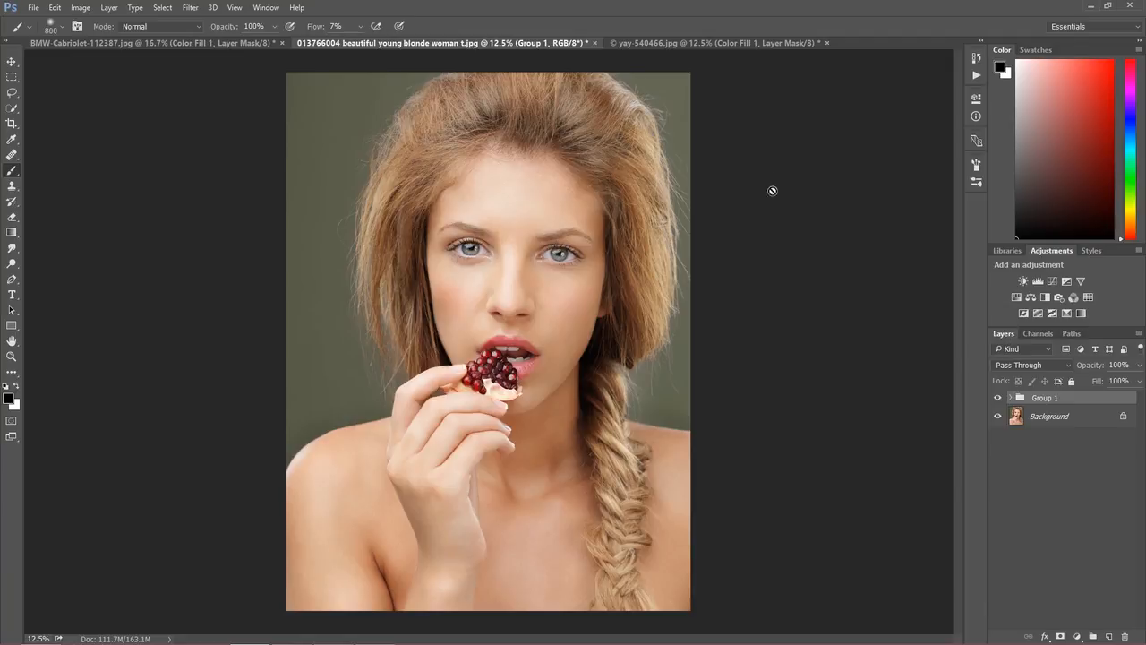
Step: Switch to the close-up face portrait and add a new blank layer named Empty in Soft Light mode
{"action": "left_click", "coordinate": [740, 43]}
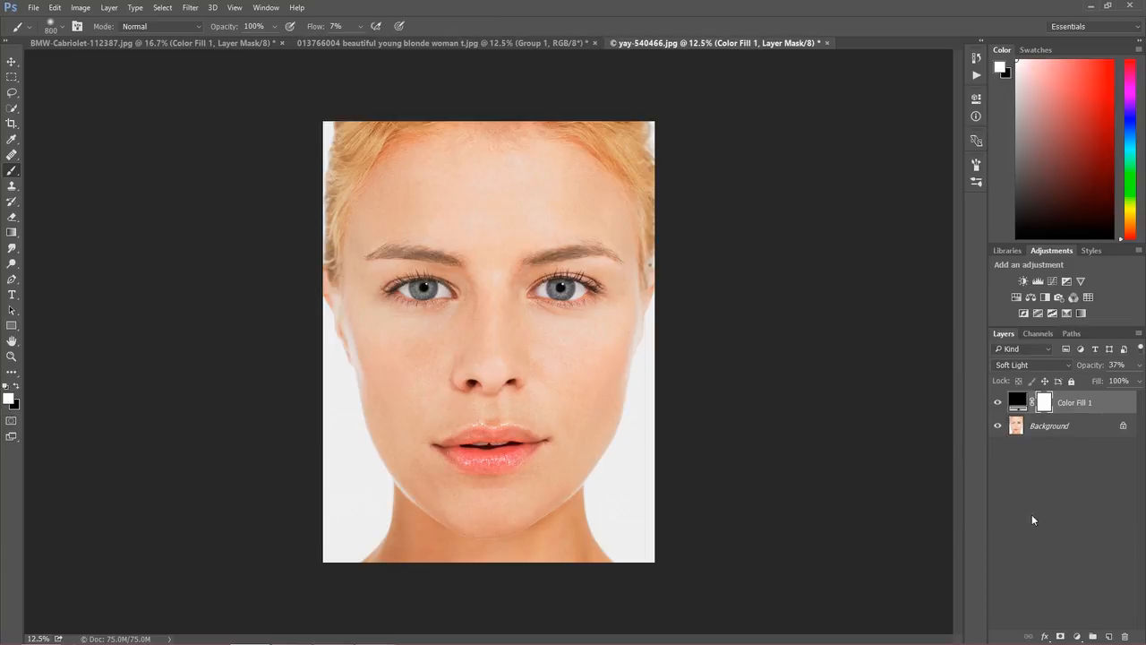
{"action": "left_click", "coordinate": [1109, 637]}
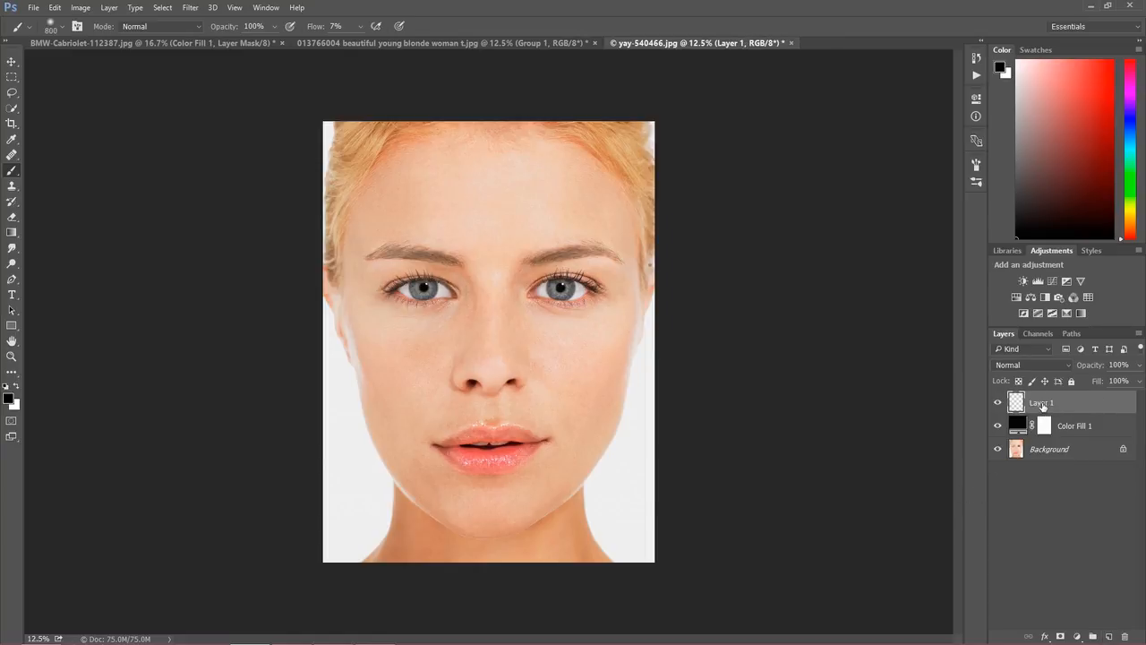
{"action": "double_click", "coordinate": [1042, 405]}
{"action": "type", "text": "Empty"}
{"action": "key", "text": "Return"}
{"action": "left_click", "coordinate": [1024, 364]}
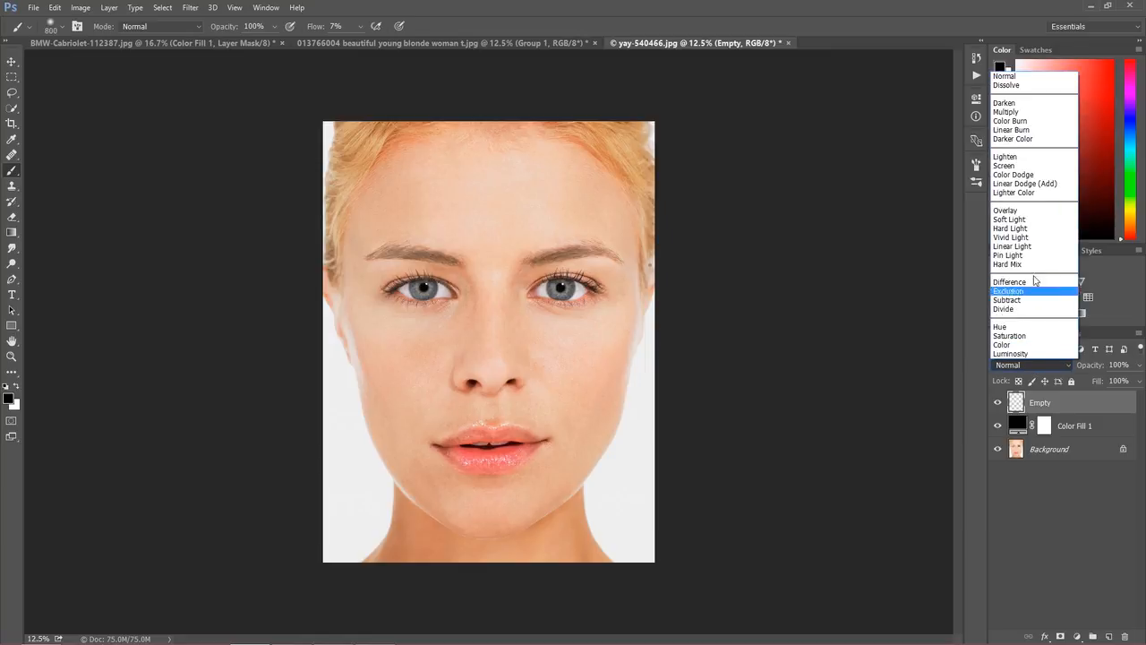
{"action": "left_click", "coordinate": [1021, 219]}
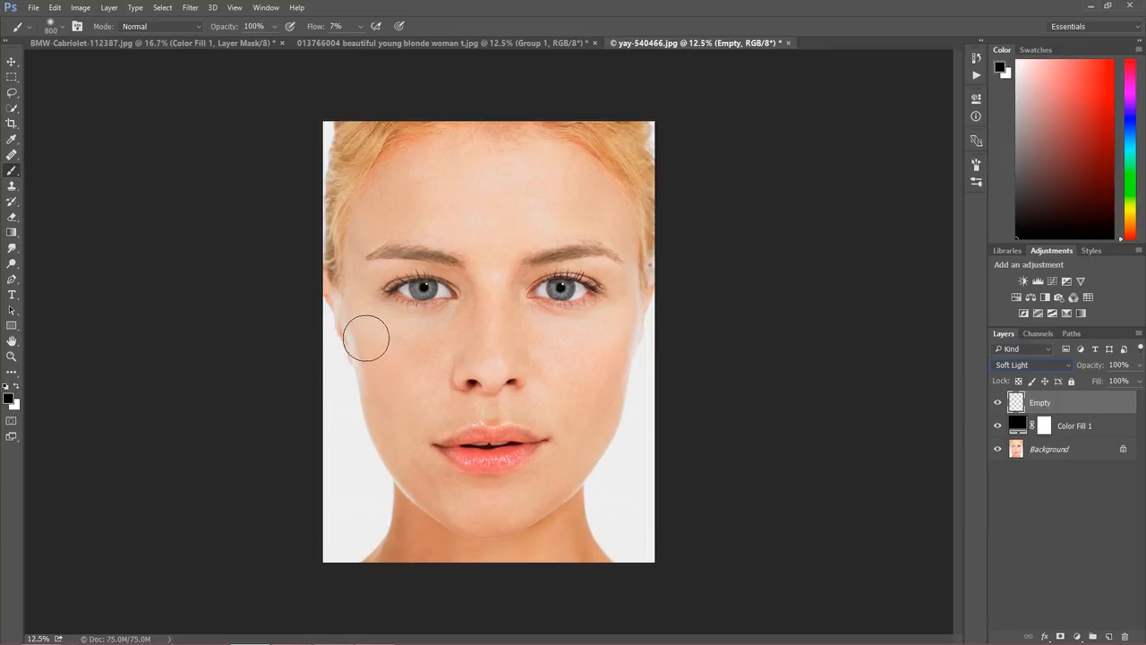
Step: Paint black on the Empty layer along the cheeks, temple and jawline with the brush size enlarged to 1200
{"action": "key", "text": "bracketright"}
{"action": "key", "text": "bracketright"}
{"action": "key", "text": "bracketright"}
{"action": "key", "text": "bracketright"}
{"action": "left_click_drag", "start_coordinate": [353, 317], "coordinate": [346, 312]}
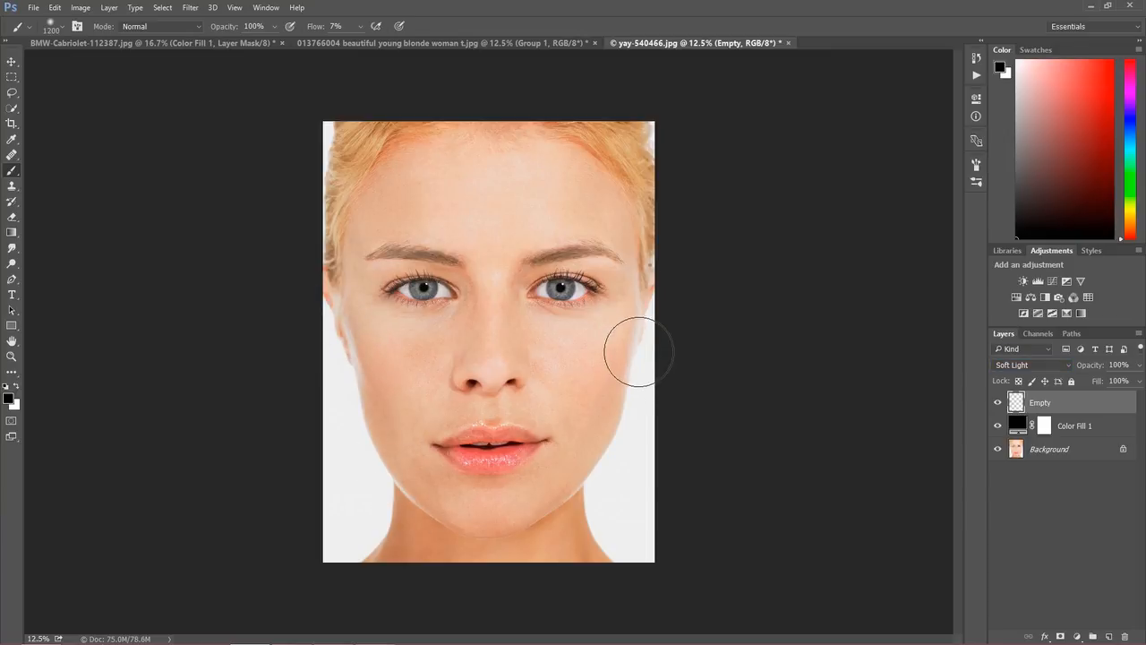
{"action": "mouse_move", "coordinate": [639, 352]}
{"action": "left_mouse_down"}
{"action": "mouse_move", "coordinate": [620, 452]}
{"action": "mouse_move", "coordinate": [633, 394]}
{"action": "left_mouse_up"}
{"action": "left_click_drag", "start_coordinate": [560, 136], "coordinate": [635, 253]}
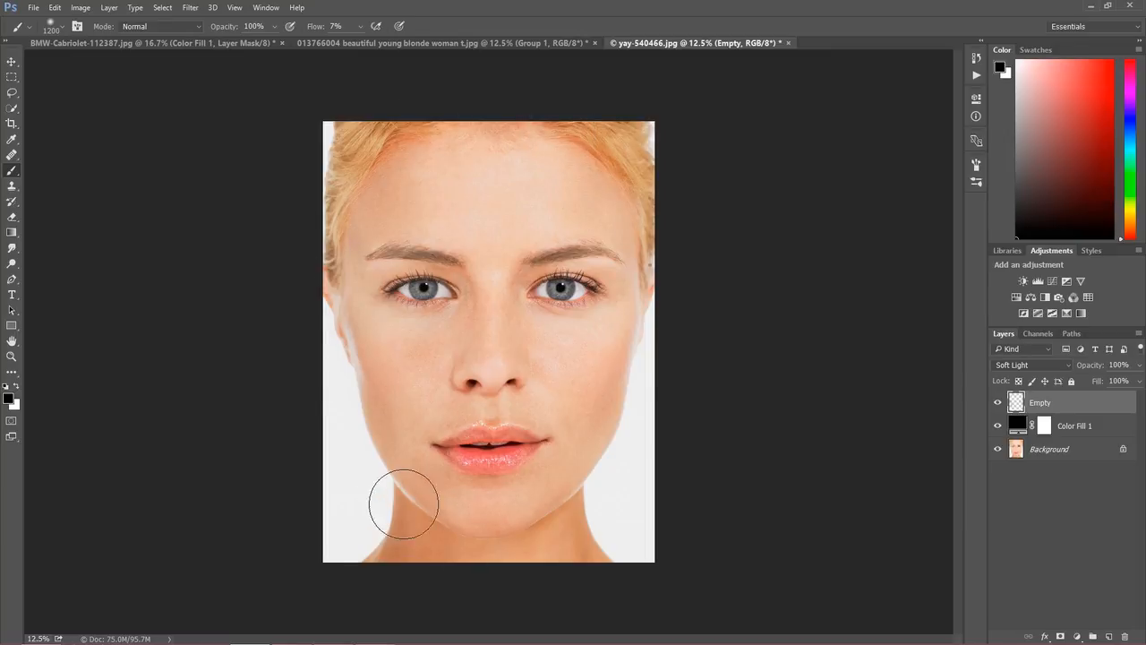
{"action": "mouse_move", "coordinate": [404, 504]}
{"action": "left_mouse_down"}
{"action": "mouse_move", "coordinate": [601, 507]}
{"action": "mouse_move", "coordinate": [631, 622]}
{"action": "left_mouse_up"}
{"action": "key", "text": "bracketleft"}
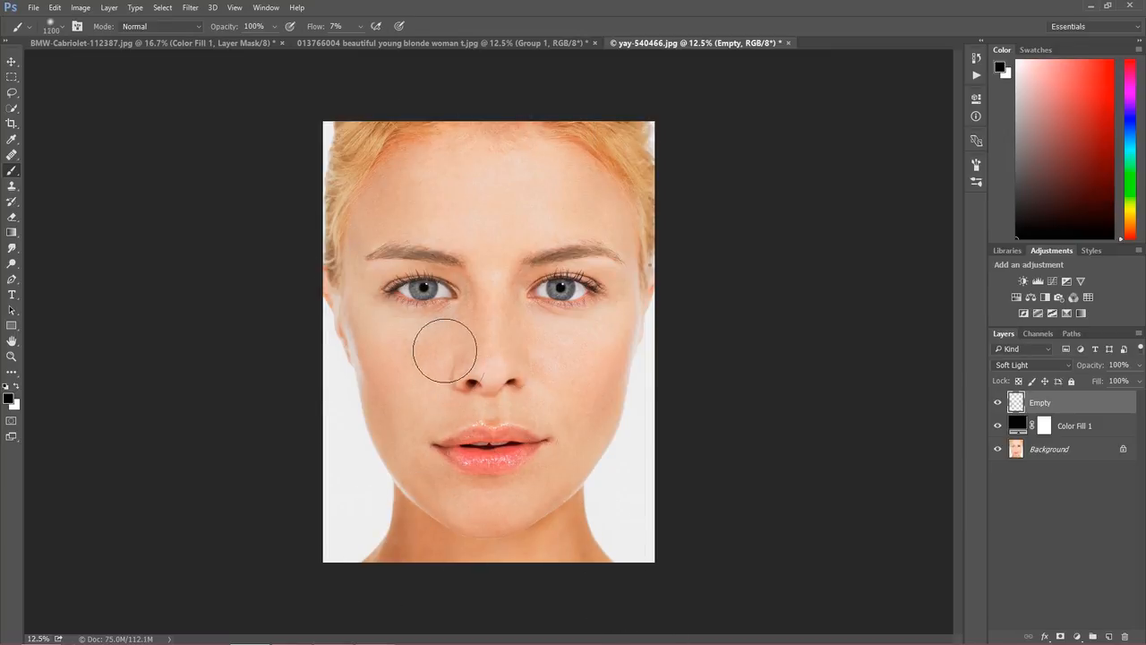
{"action": "key", "text": "bracketleft"}
Step: Paint white on the Empty layer over the chin, nose and under-eye area with a brush size of 1100
{"action": "key", "text": "x"}
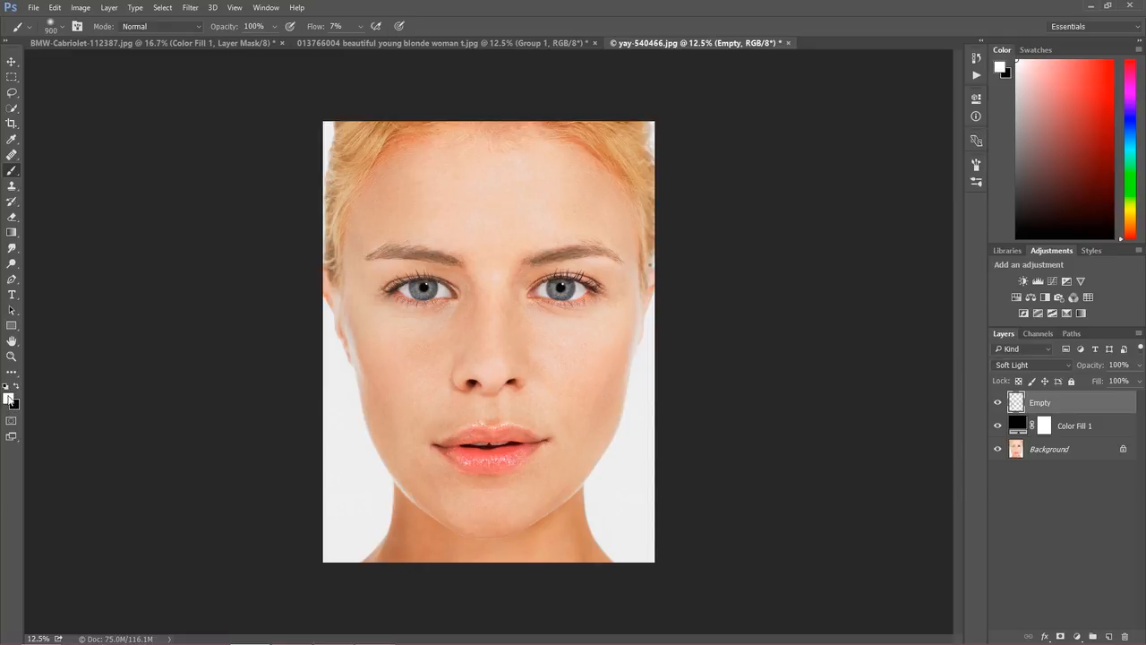
{"action": "key", "text": "bracketright"}
{"action": "key", "text": "bracketright"}
{"action": "mouse_move", "coordinate": [477, 484]}
{"action": "left_mouse_down"}
{"action": "mouse_move", "coordinate": [475, 511]}
{"action": "mouse_move", "coordinate": [527, 524]}
{"action": "mouse_move", "coordinate": [526, 489]}
{"action": "left_mouse_up"}
{"action": "mouse_move", "coordinate": [486, 350]}
{"action": "left_mouse_down"}
{"action": "mouse_move", "coordinate": [459, 316]}
{"action": "mouse_move", "coordinate": [414, 292]}
{"action": "mouse_move", "coordinate": [451, 313]}
{"action": "left_mouse_up"}
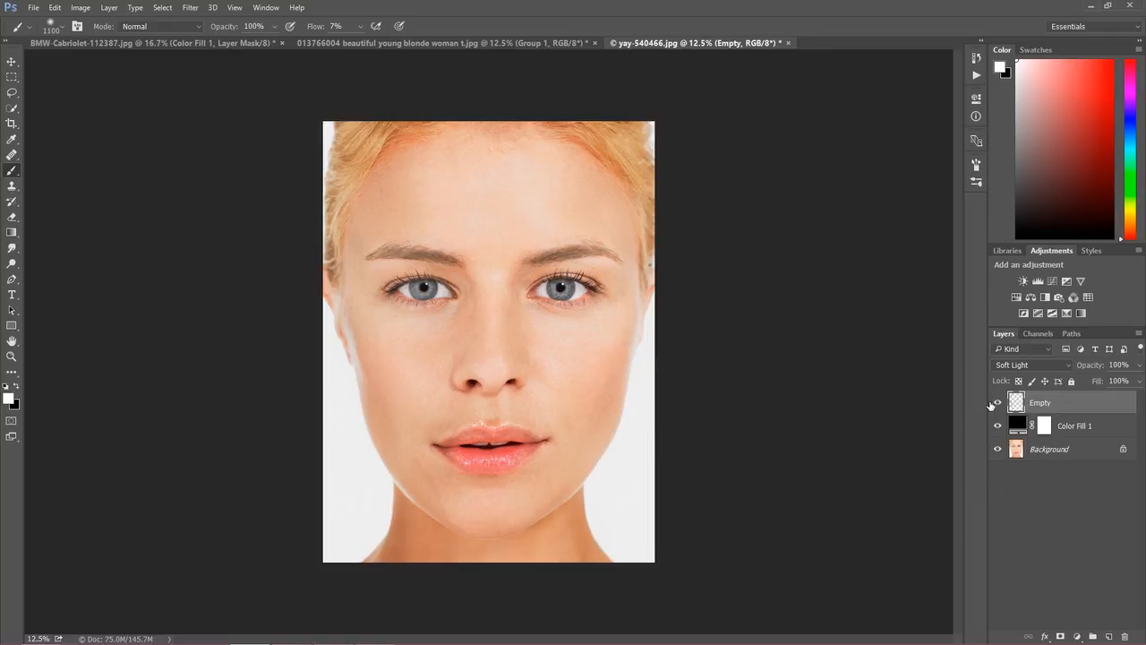
Step: Compare the portrait with the Empty layer hidden and shown
{"action": "left_click", "coordinate": [998, 404]}
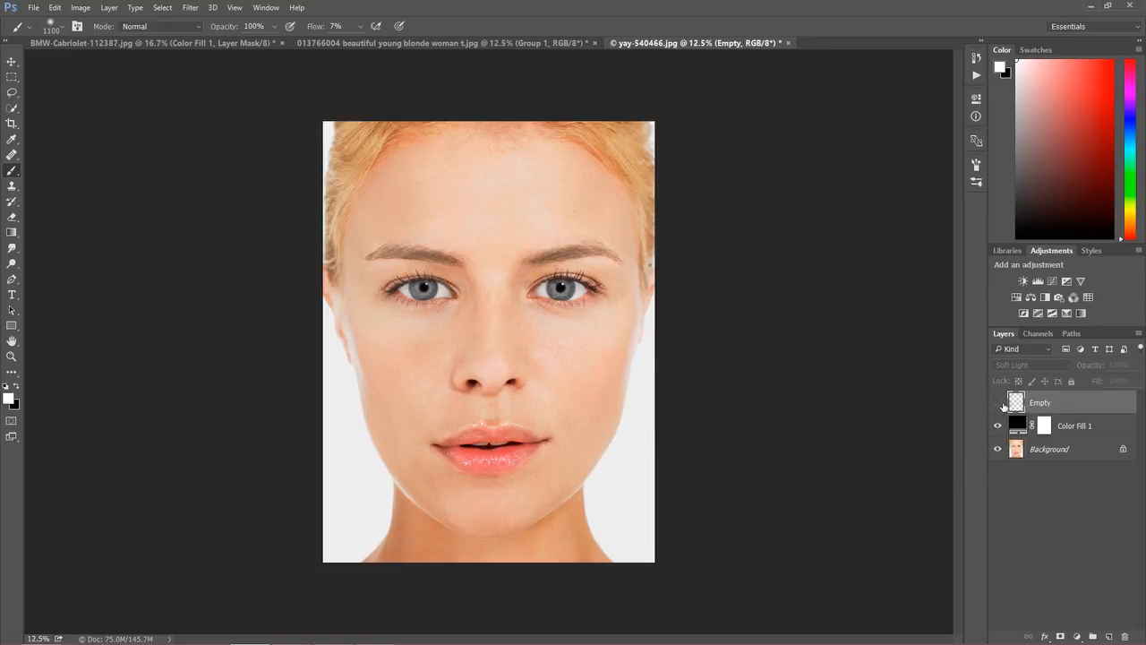
{"action": "left_click", "coordinate": [999, 404]}
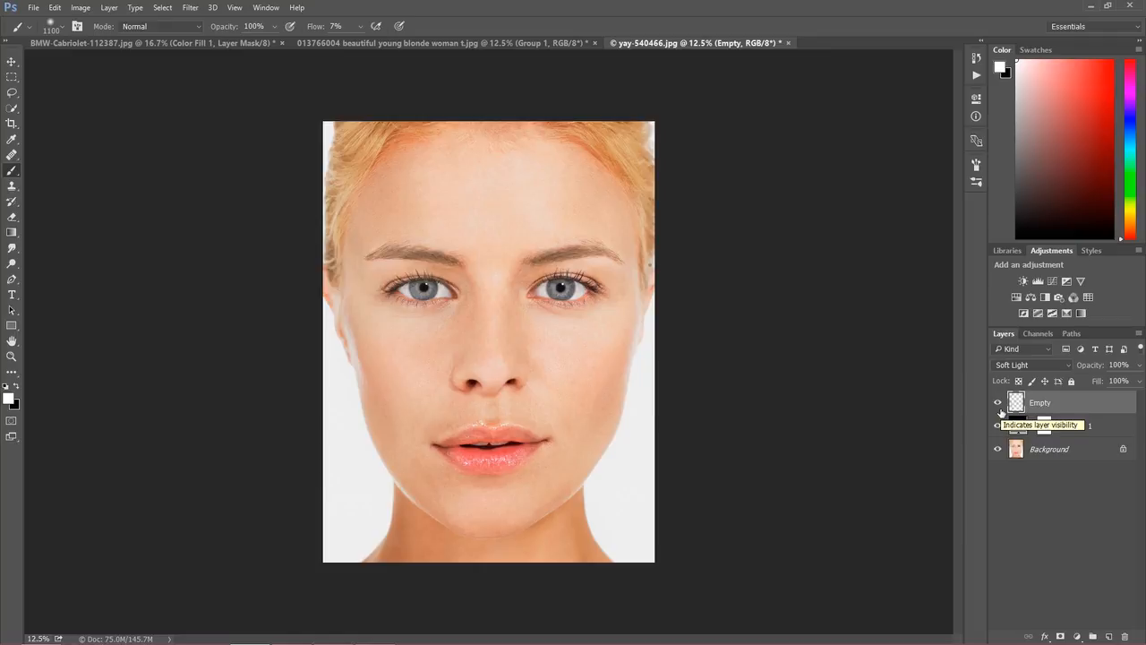
{"action": "left_click", "coordinate": [998, 404]}
{"action": "left_click", "coordinate": [999, 403]}
{"action": "left_click", "coordinate": [997, 405]}
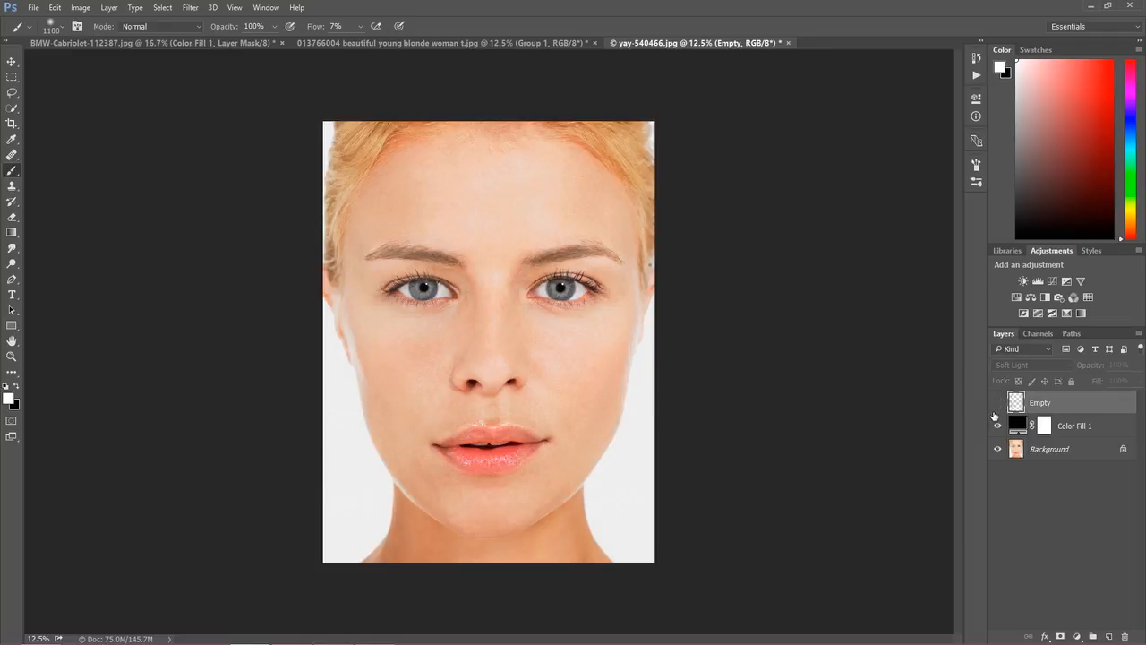